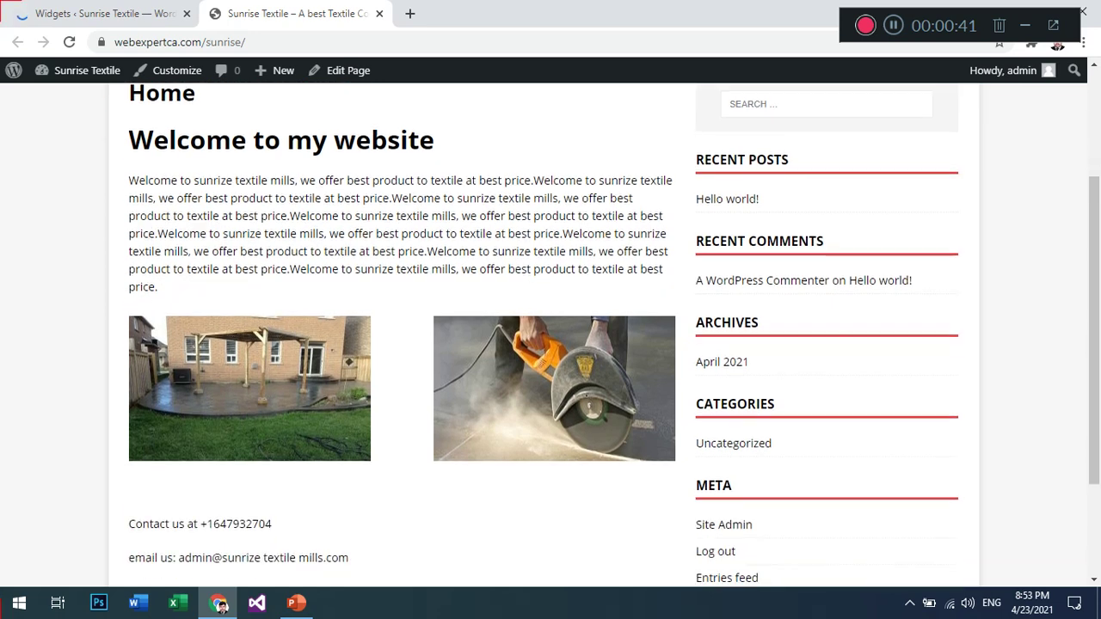
Compare the live home page's sidebar with the Sidebar widget area, and remove the Recent Posts and Recent Comments widgets from that area
scroll(731, 283, up, 3)
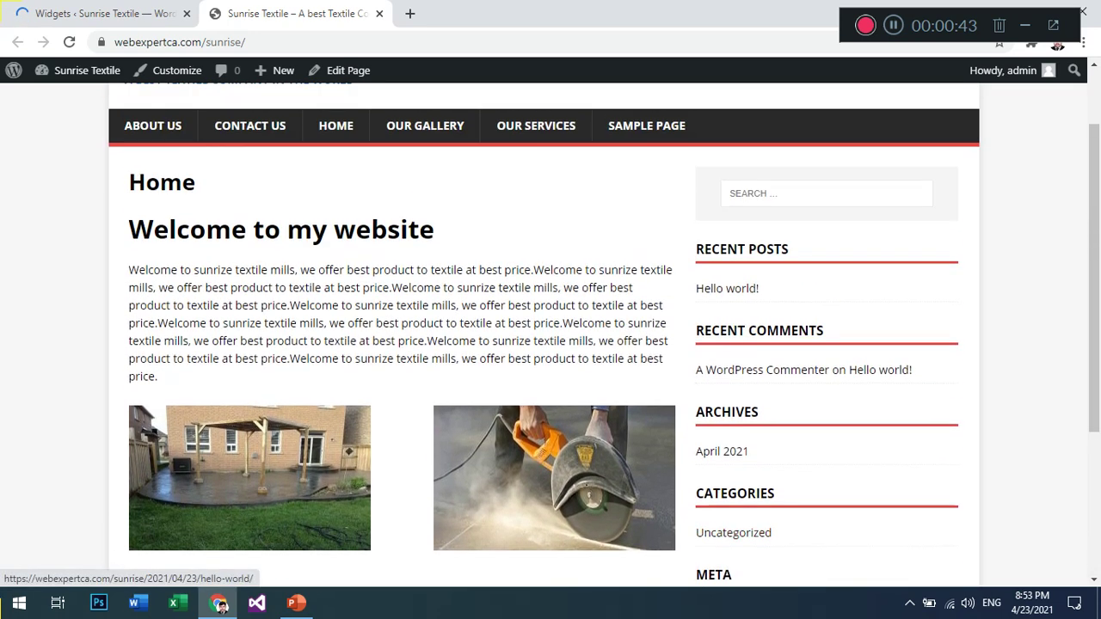
click(103, 13)
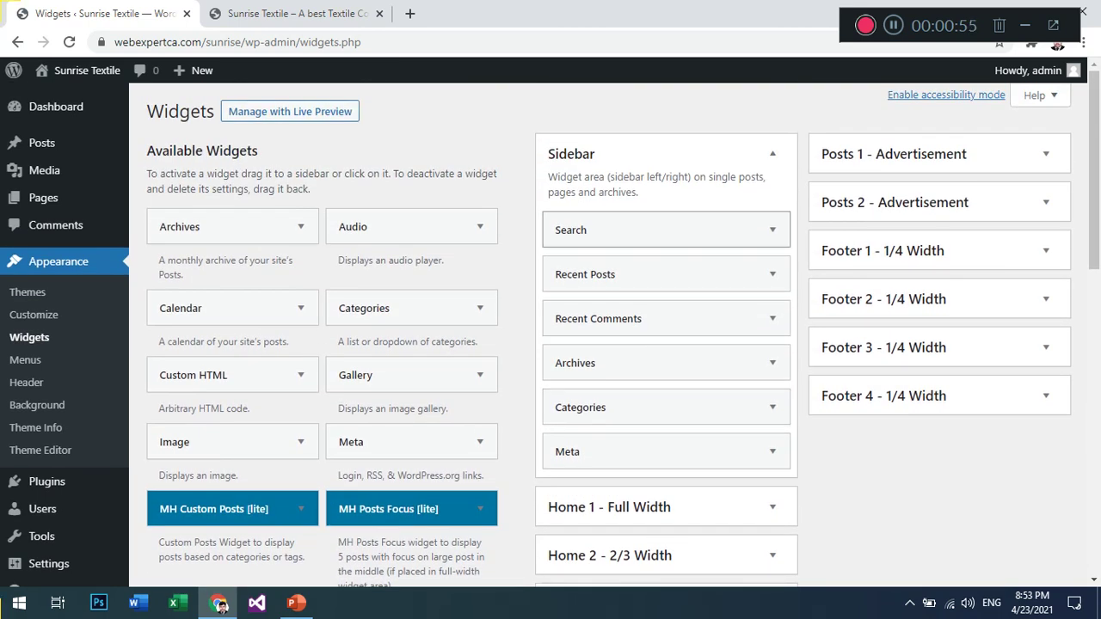
key(ctrl+Tab)
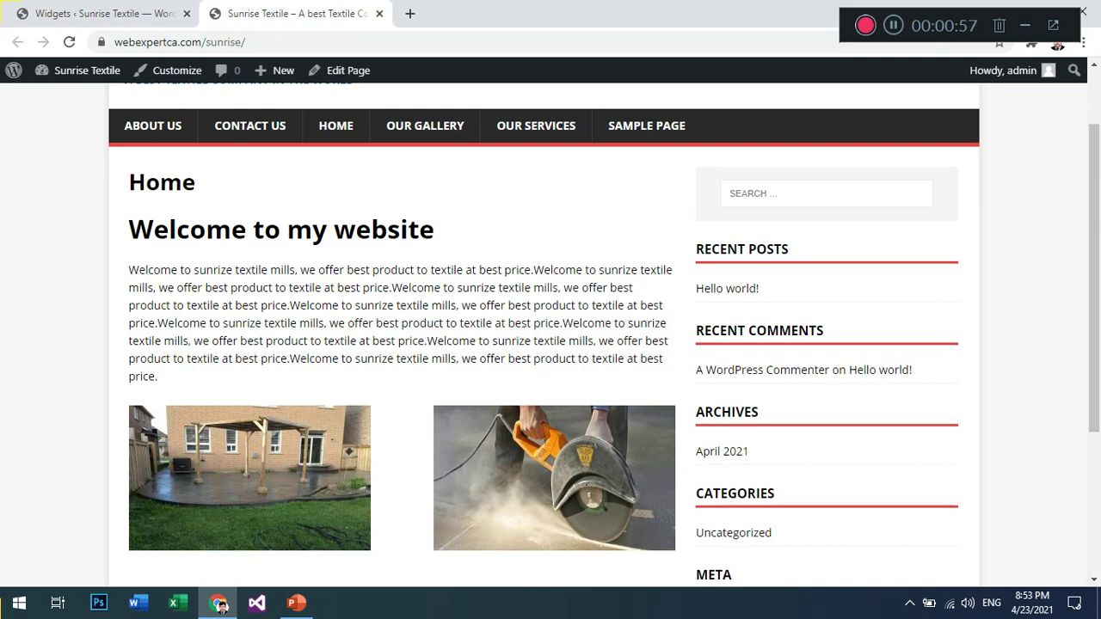
click(826, 194)
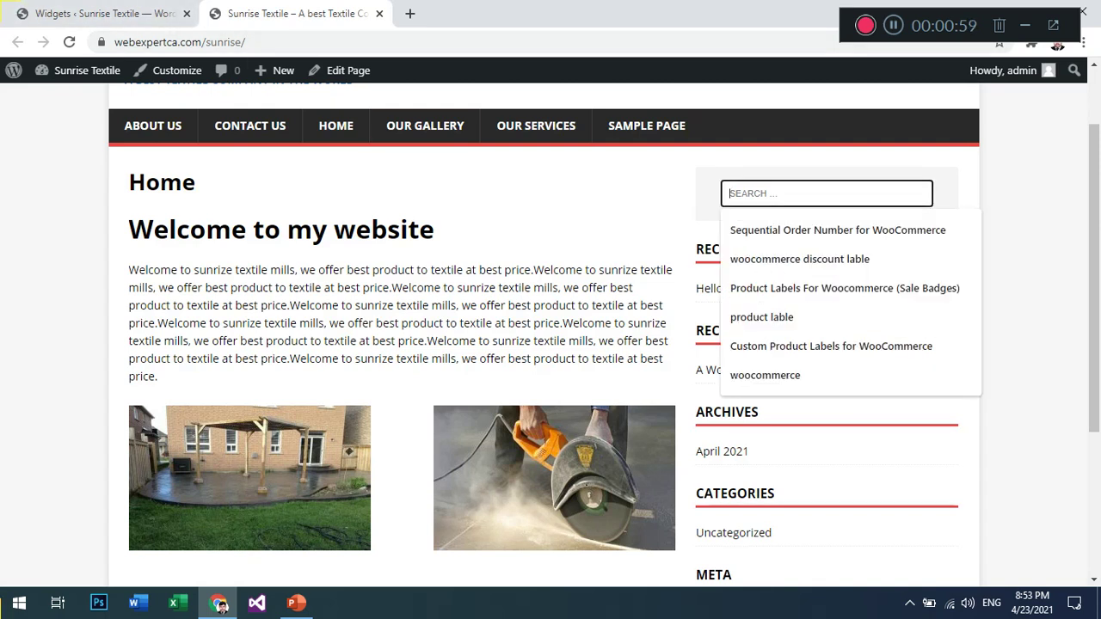
key(ctrl+Tab)
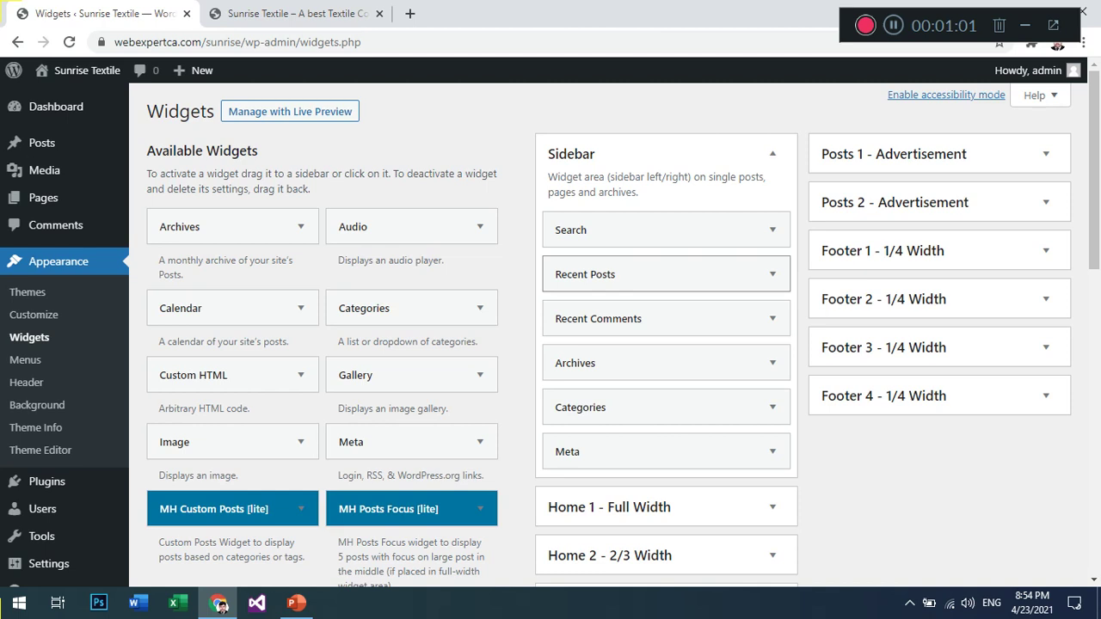
drag(636, 274, 377, 275)
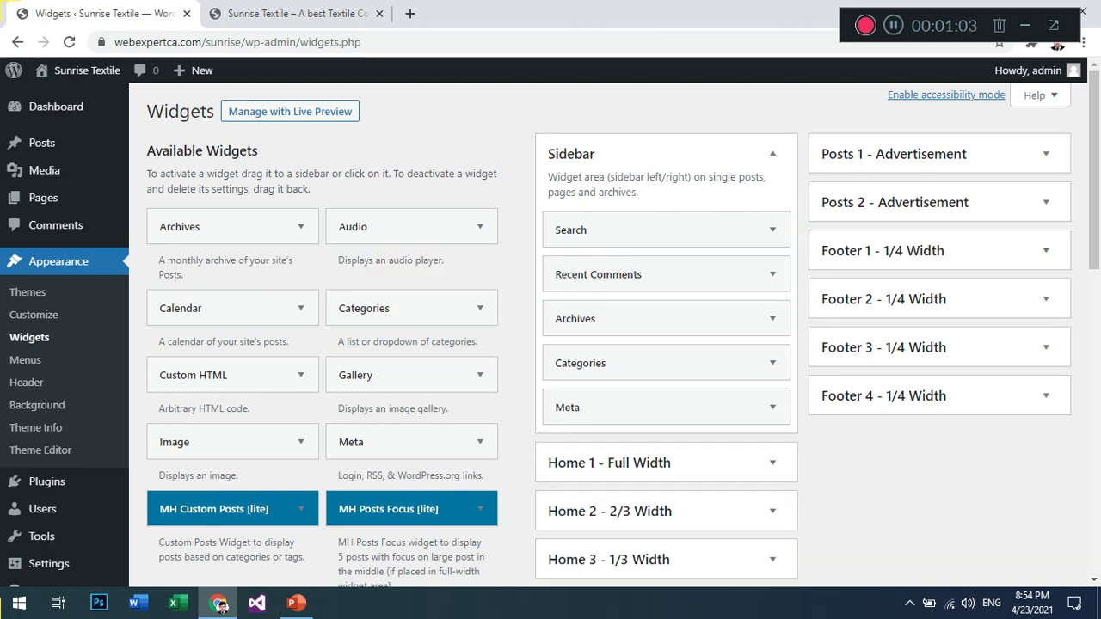
drag(602, 274, 301, 268)
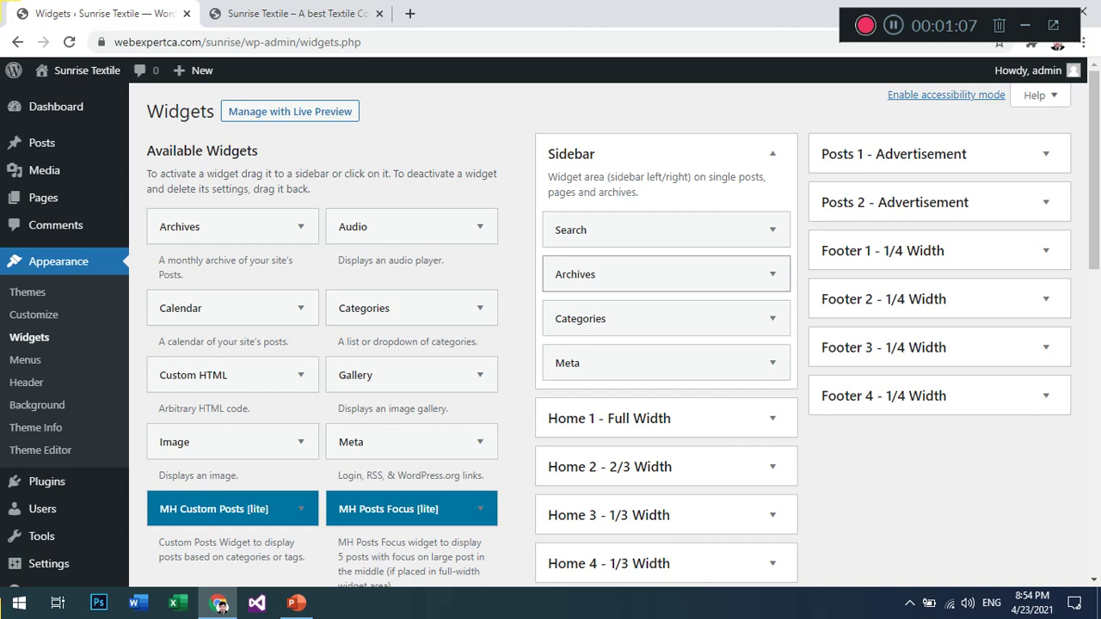
Delete the Archives, Categories and Meta widgets from the Sidebar area, keeping only Search
click(772, 274)
click(569, 408)
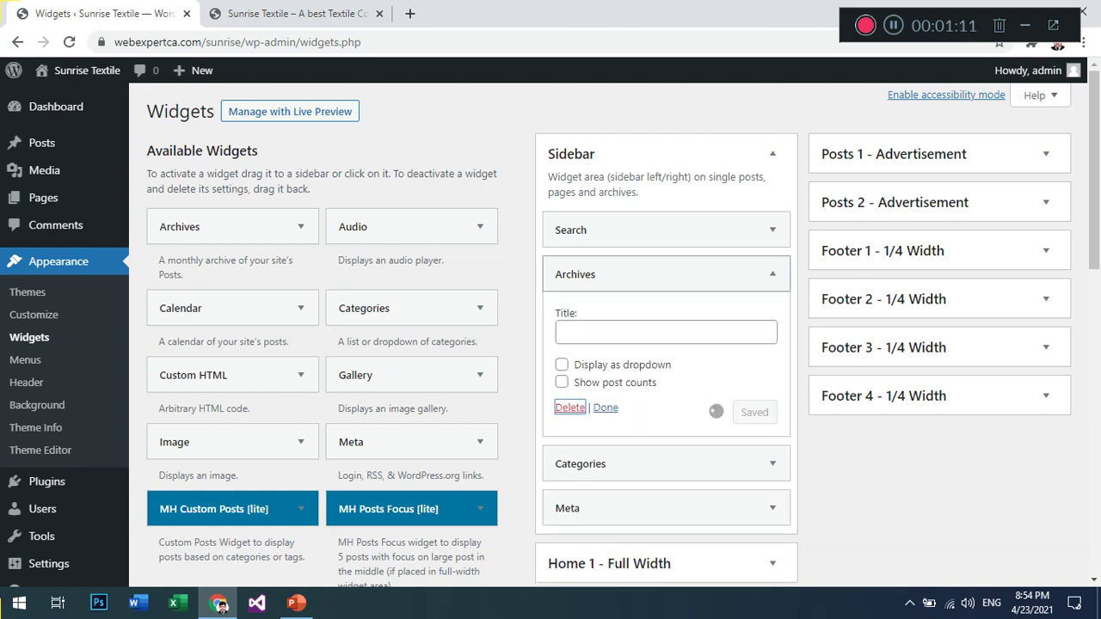
scroll(570, 408, down, 1)
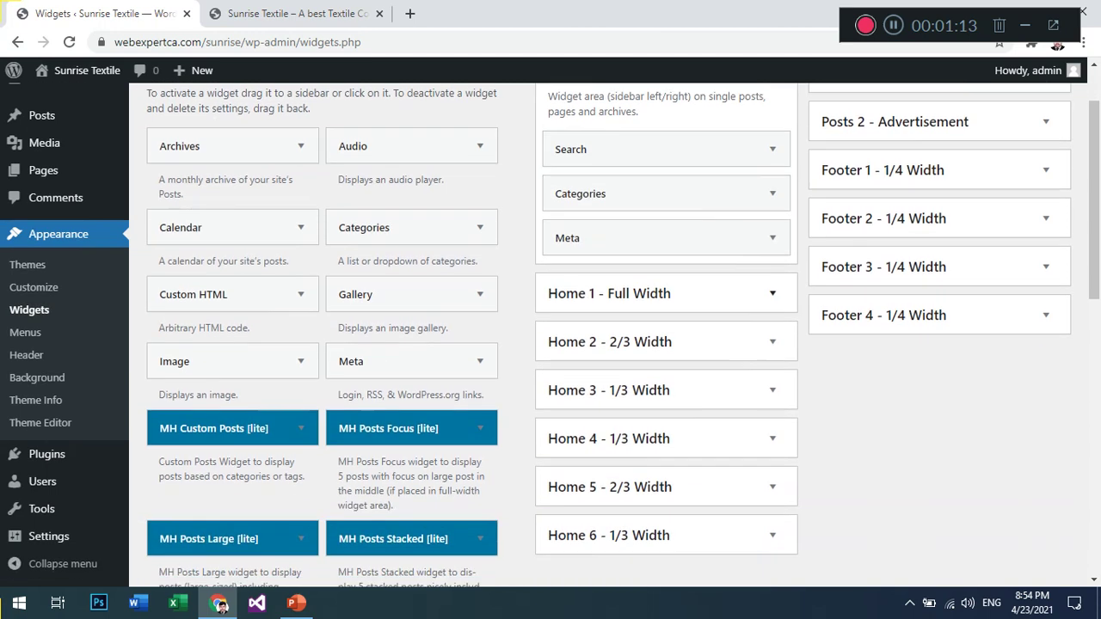
click(773, 193)
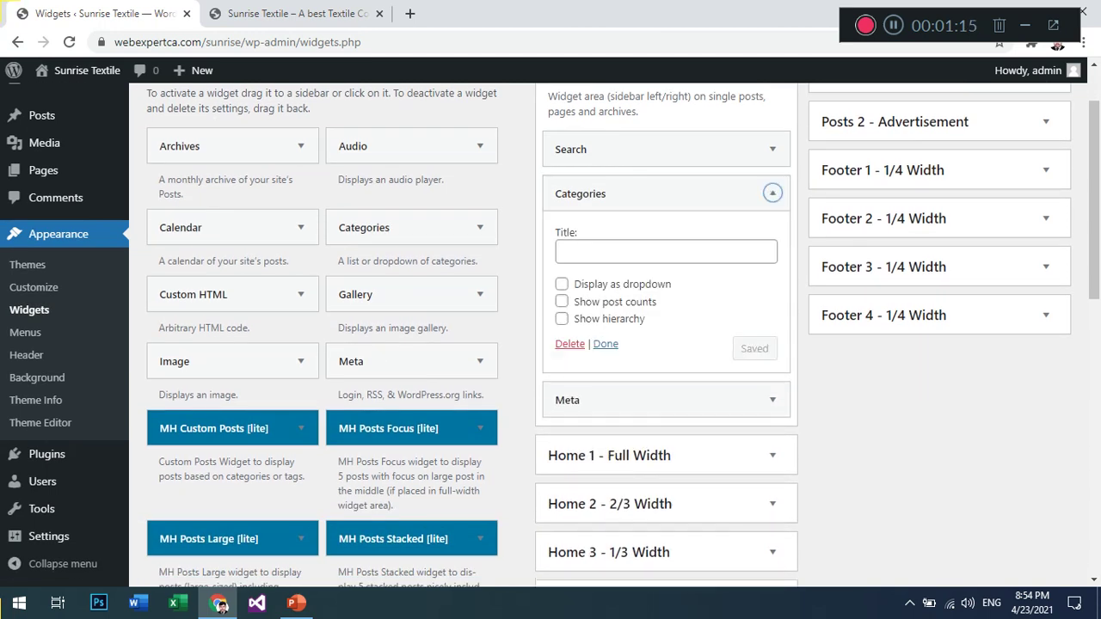
click(570, 343)
click(772, 193)
click(569, 282)
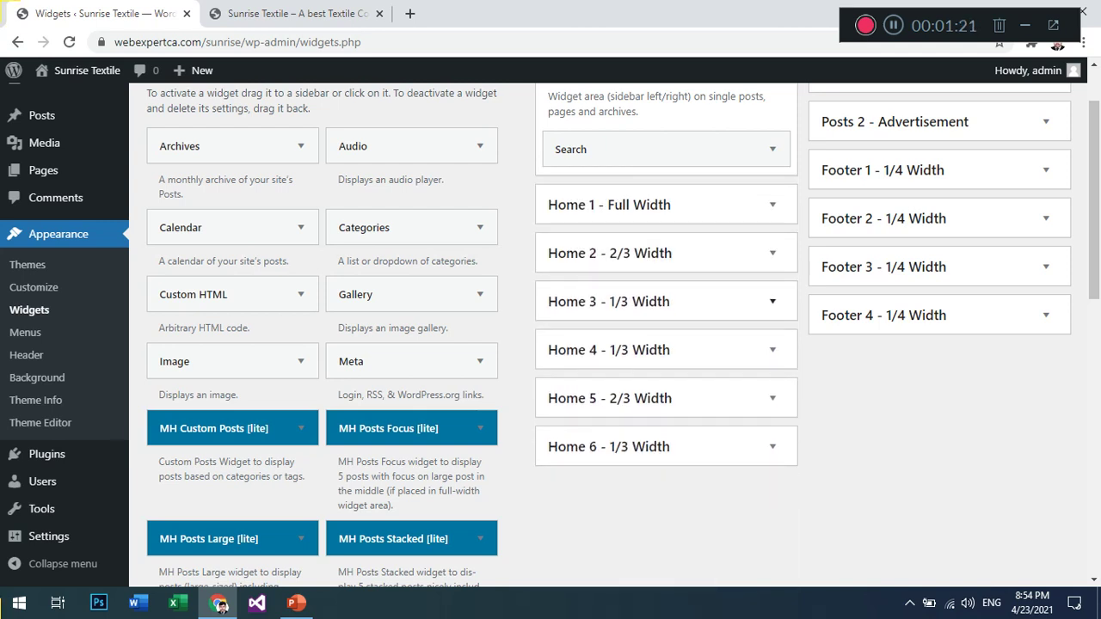
scroll(551, 327, up, 1)
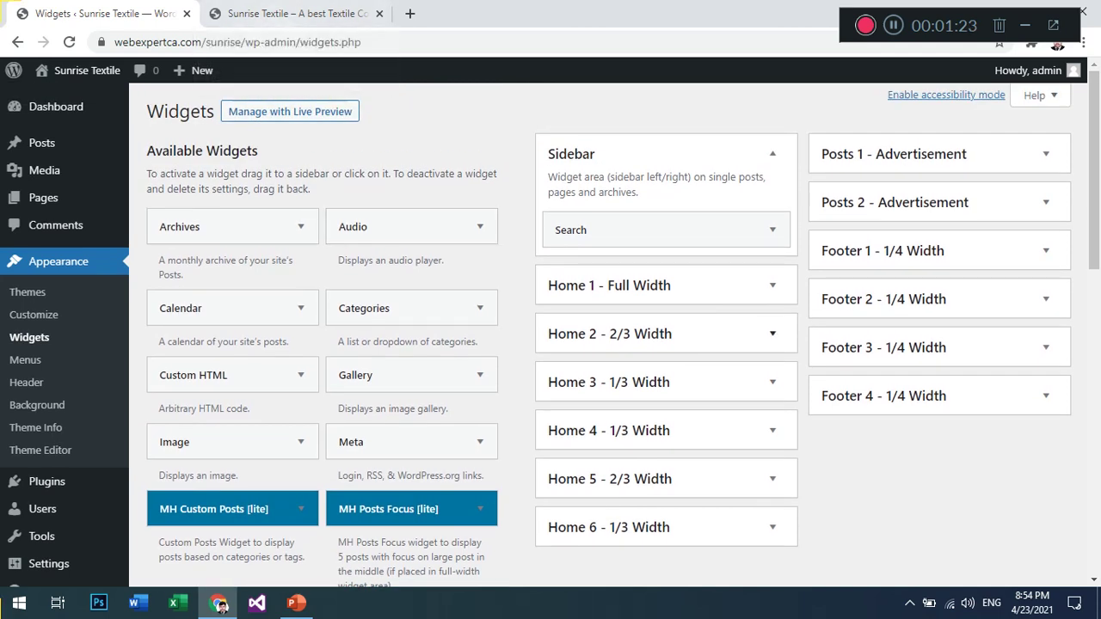
Reload the live home page and check its sidebar and the rest of the page down to the footer
key(ctrl+Tab)
key(F5)
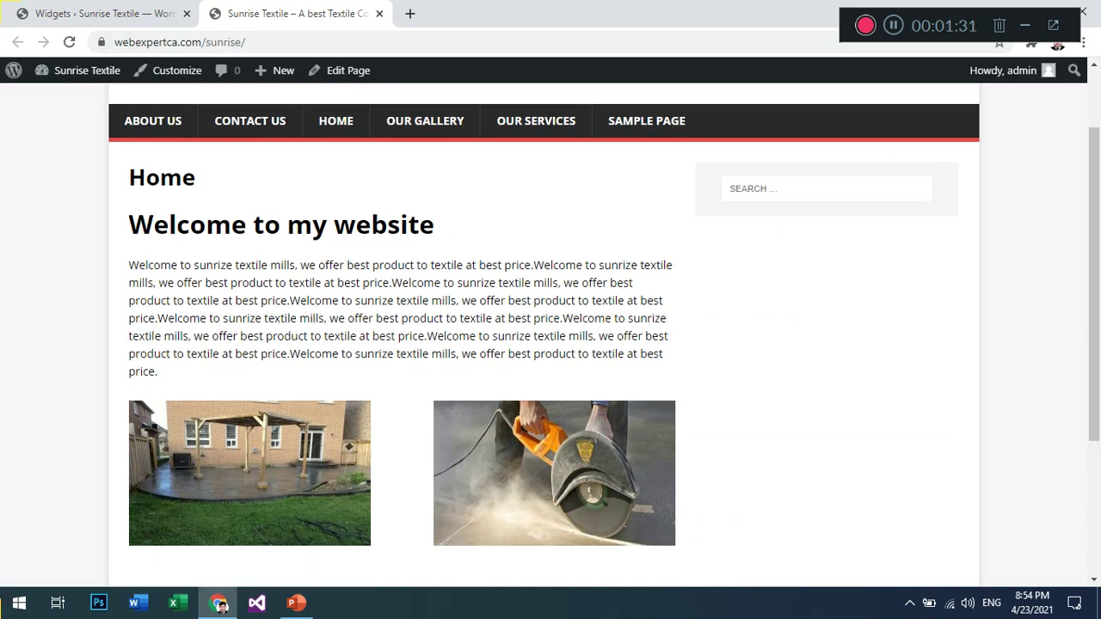
scroll(543, 336, down, 3)
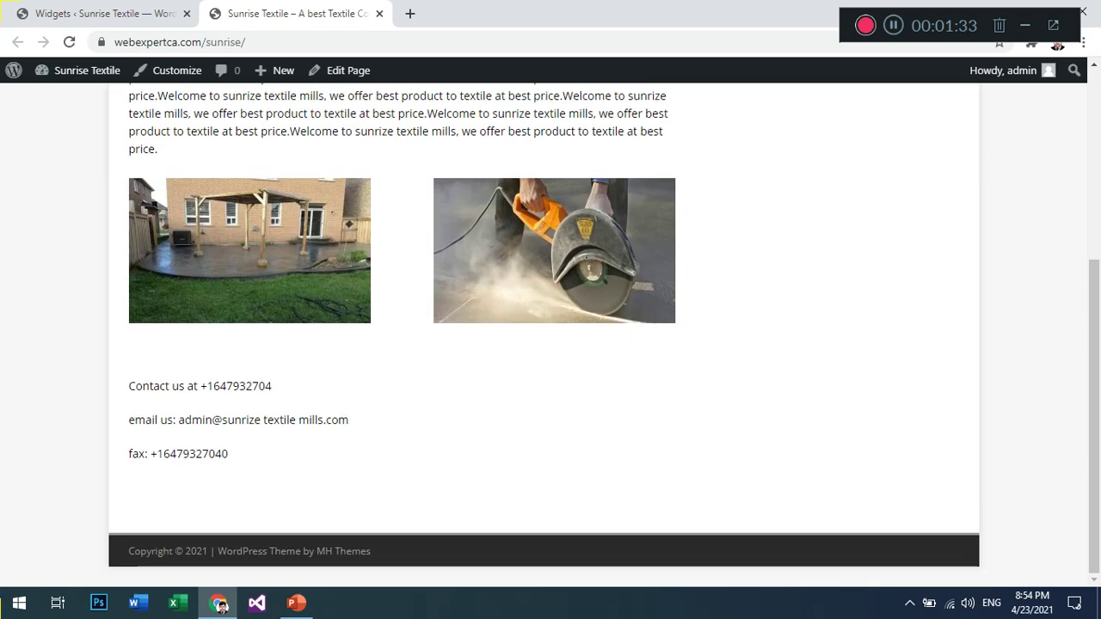
scroll(543, 335, up, 3)
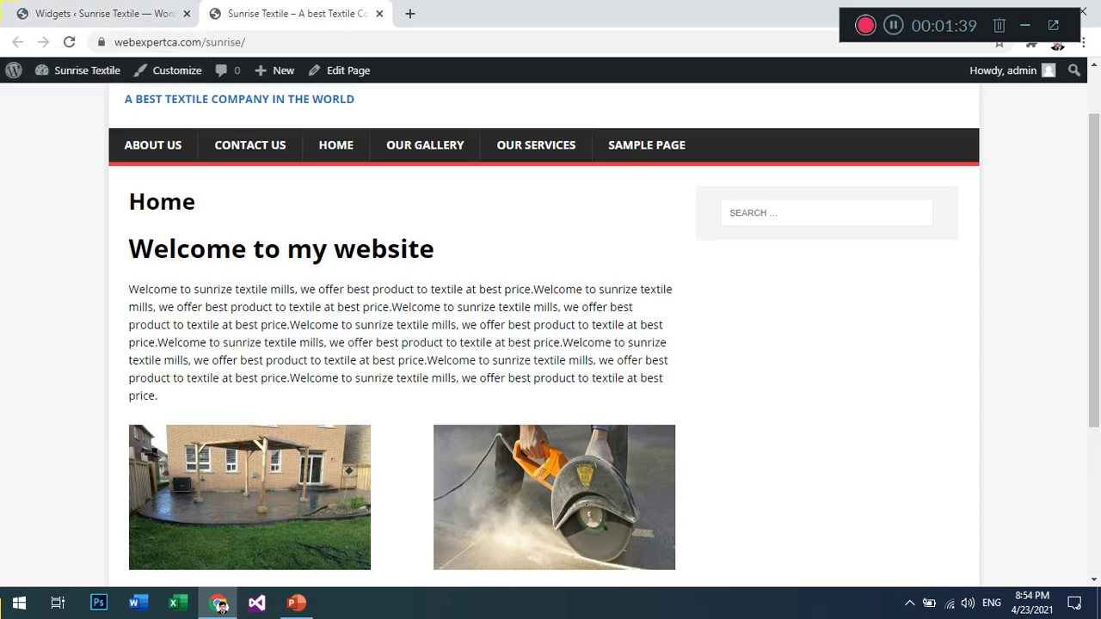
scroll(543, 335, up, 1)
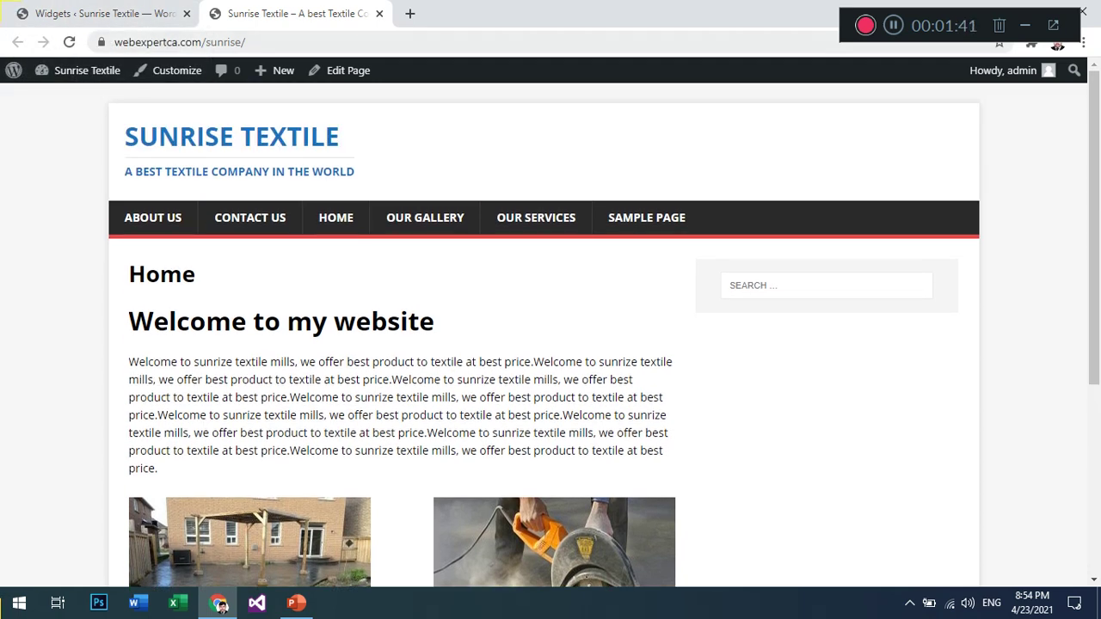
Look through the available widgets on the Widgets page and add a Navigation Menu widget to the Sidebar area below Search
click(104, 14)
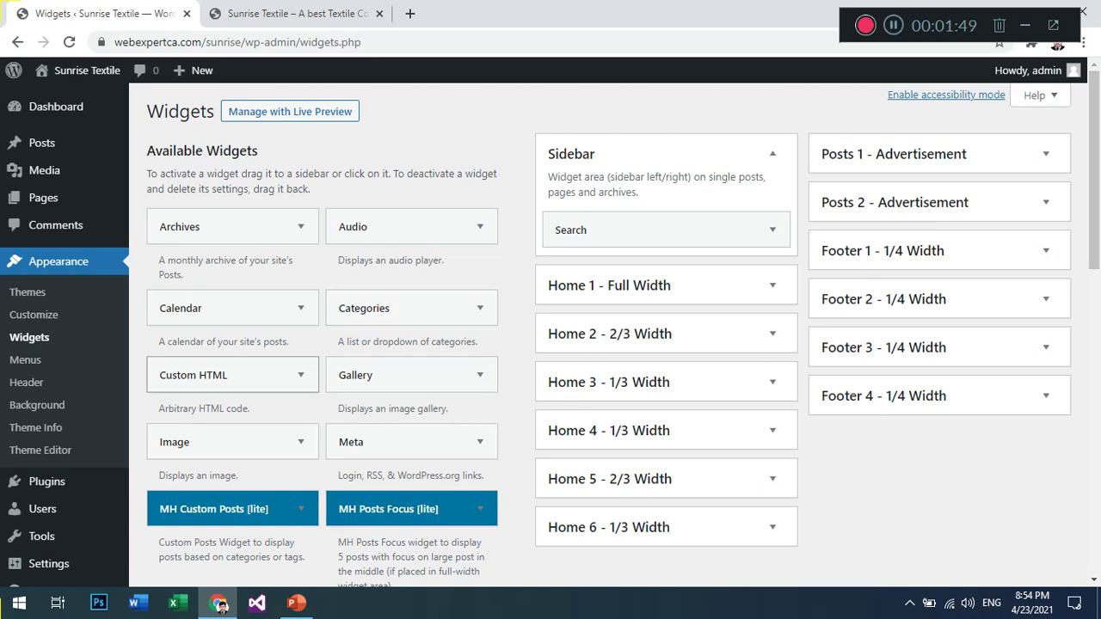
scroll(550, 331, down, 3)
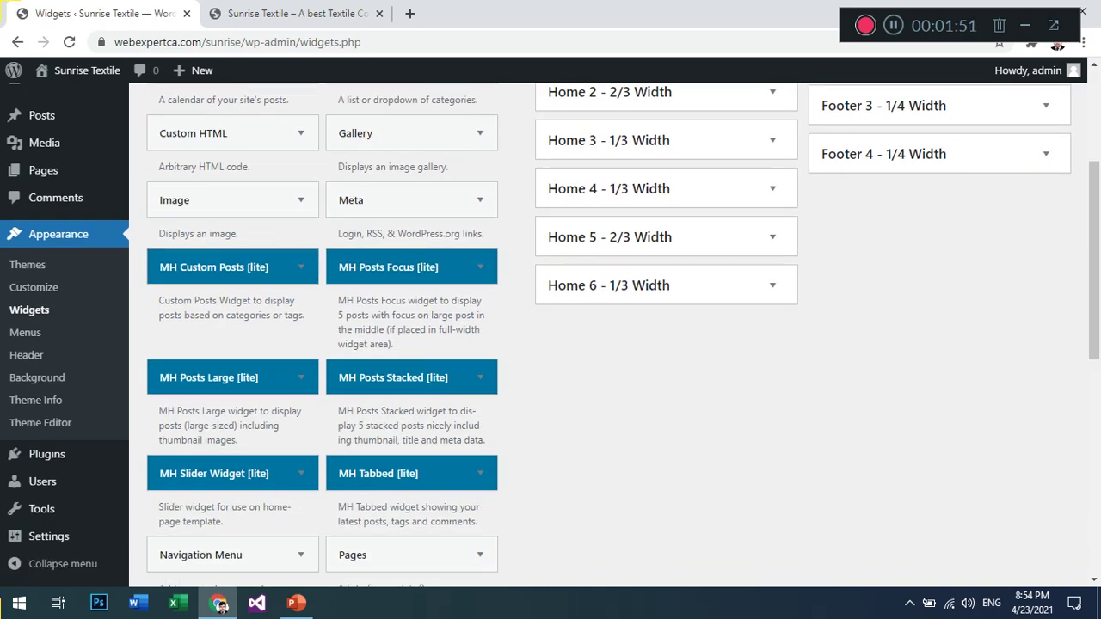
scroll(411, 393, down, 2)
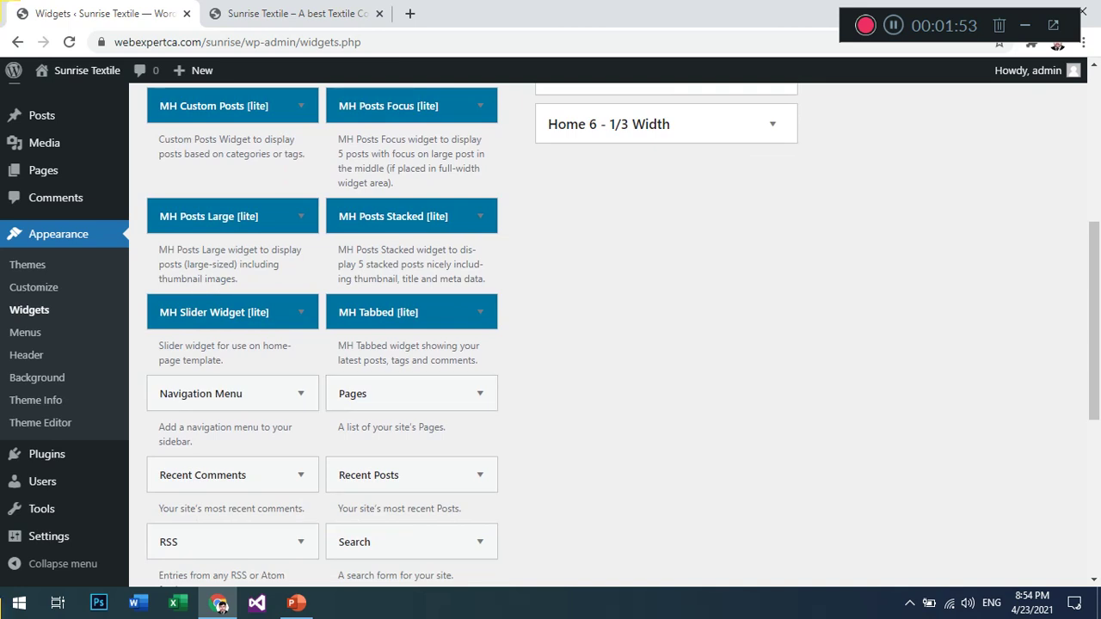
scroll(322, 396, down, 1)
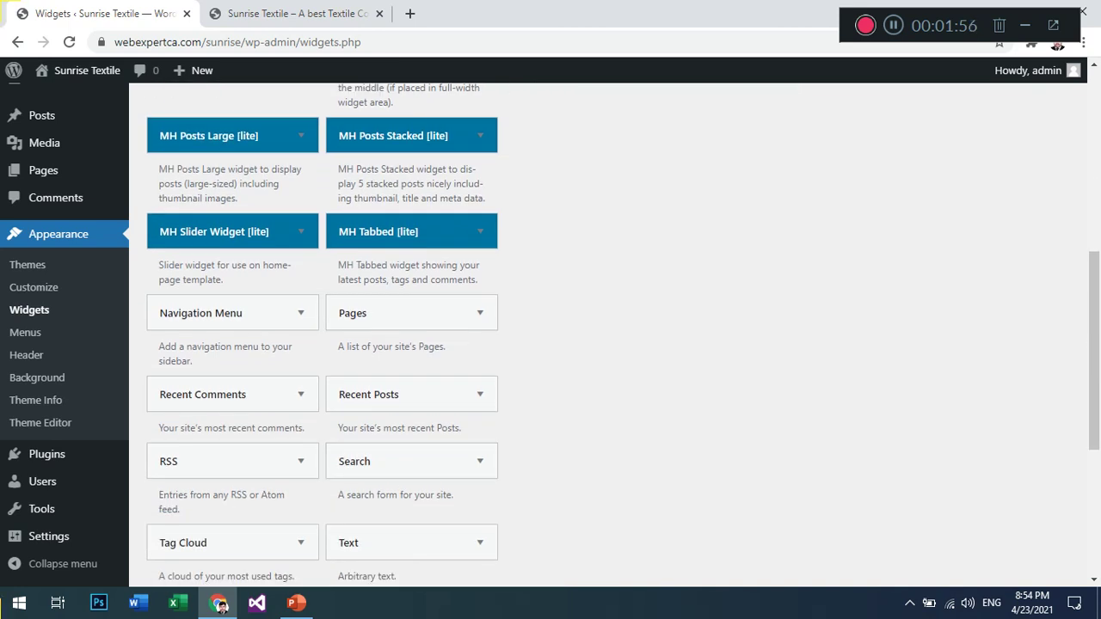
scroll(322, 396, down, 1)
scroll(322, 395, down, 2)
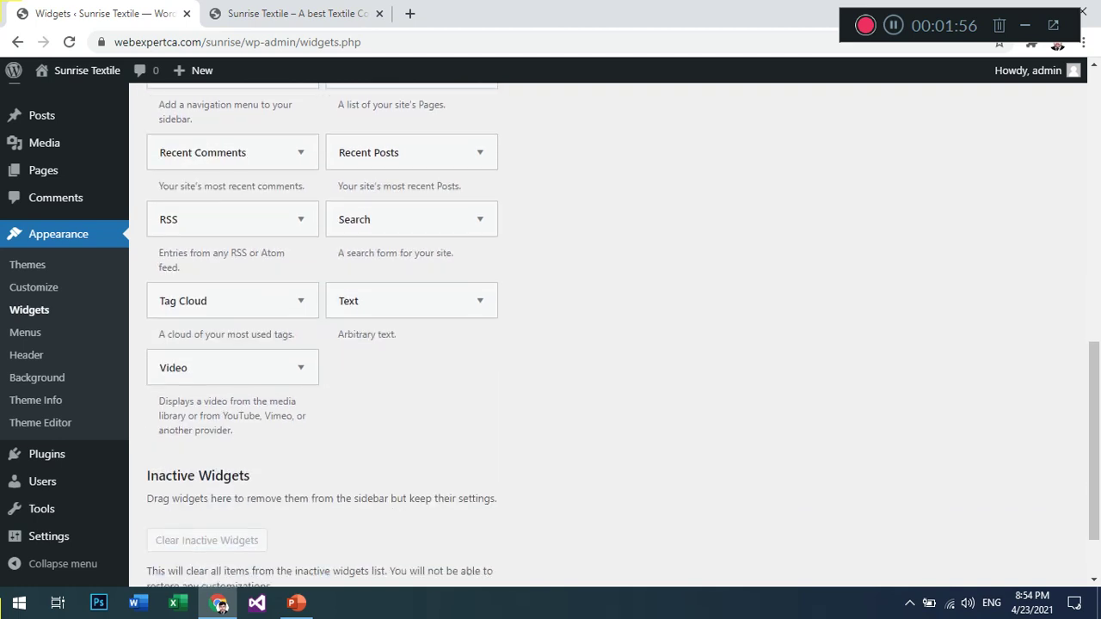
scroll(322, 396, down, 1)
scroll(322, 395, up, 6)
scroll(323, 396, down, 2)
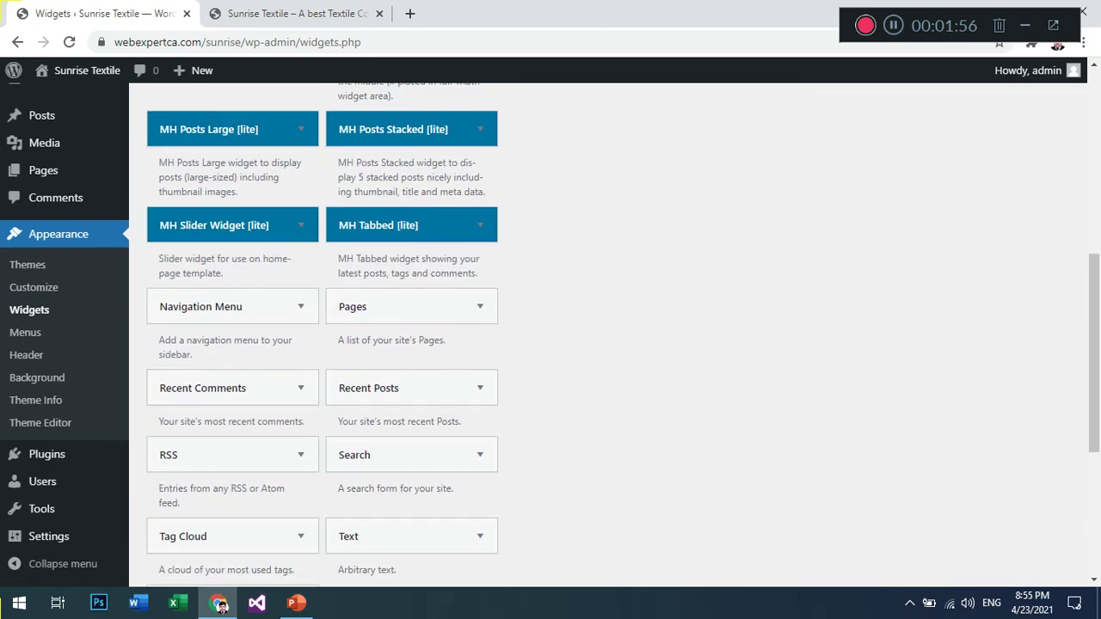
drag(200, 306, 614, 218)
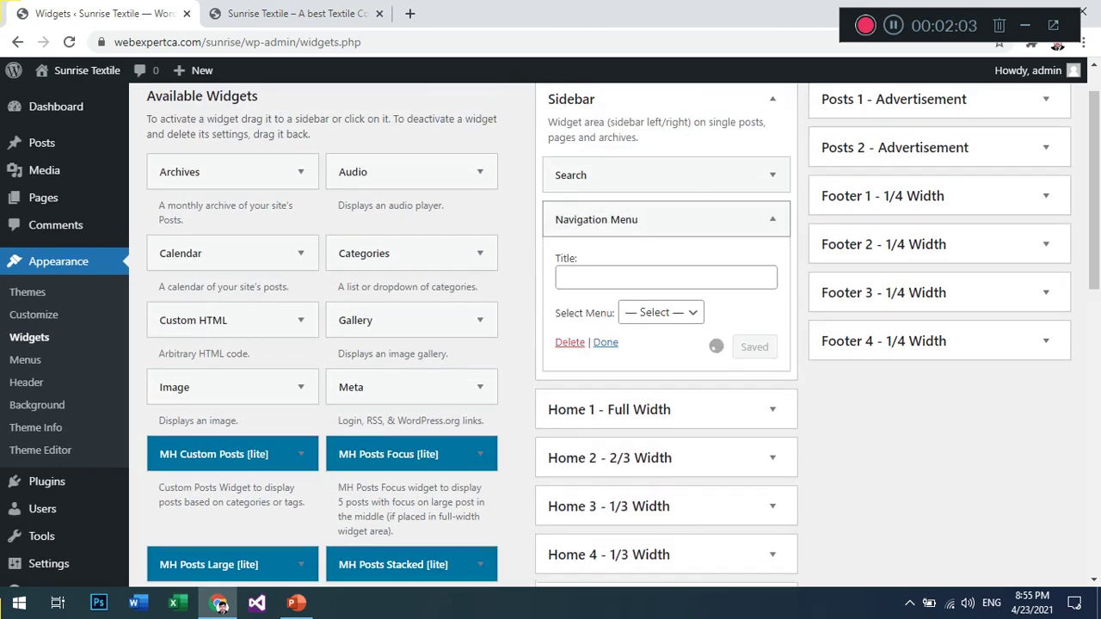
Assign Menu 1 to the Navigation Menu widget, title it "Our Links" and save the widget
click(661, 312)
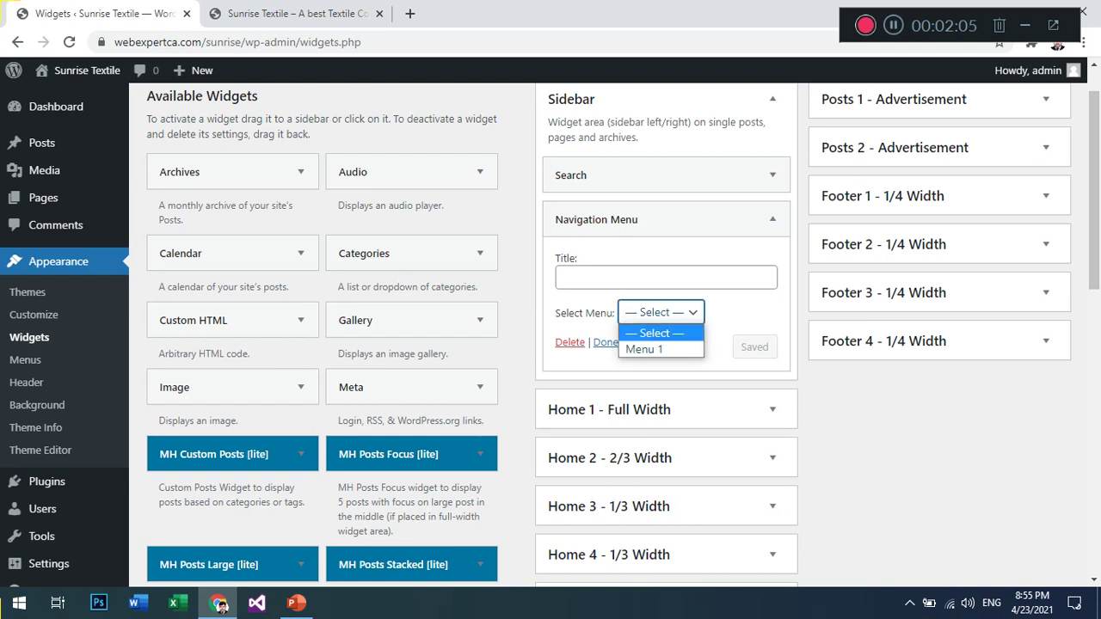
click(644, 350)
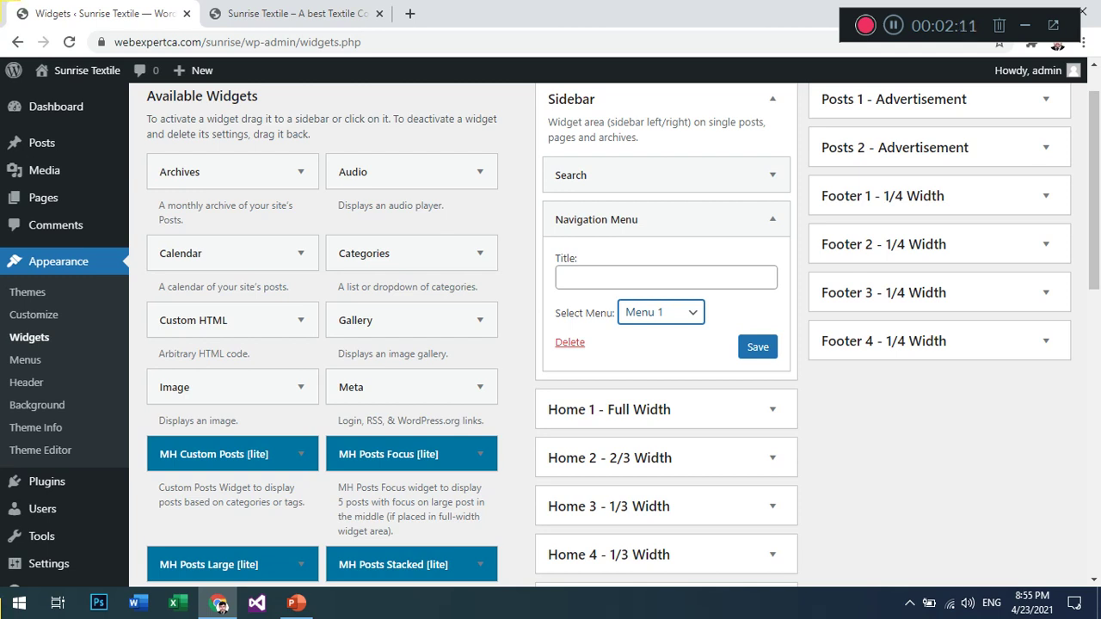
click(666, 278)
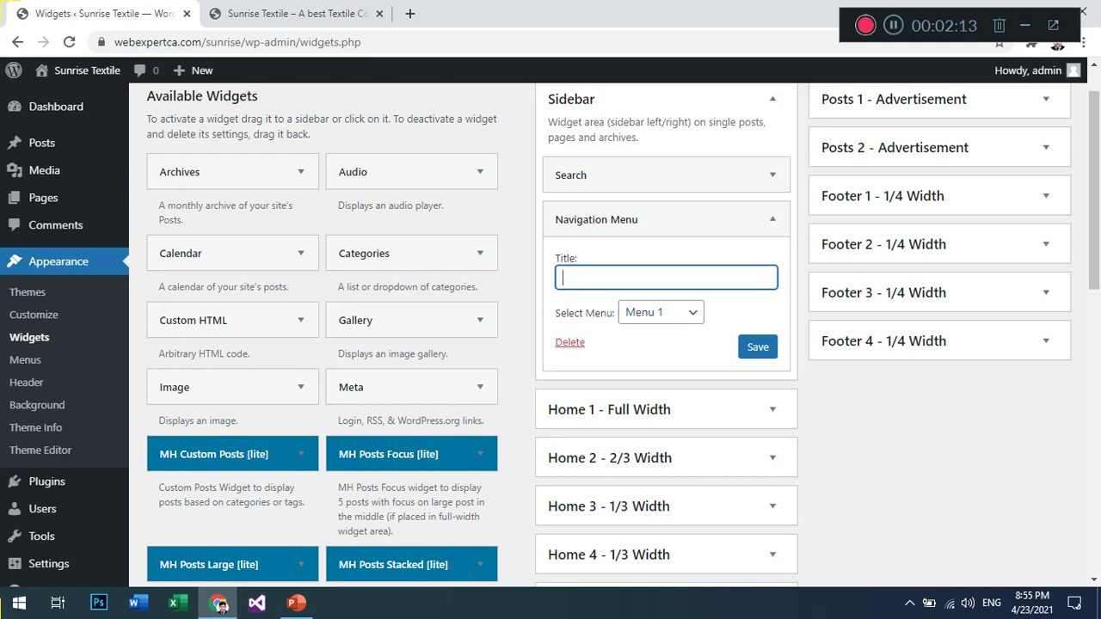
text(Our Links)
key(Return)
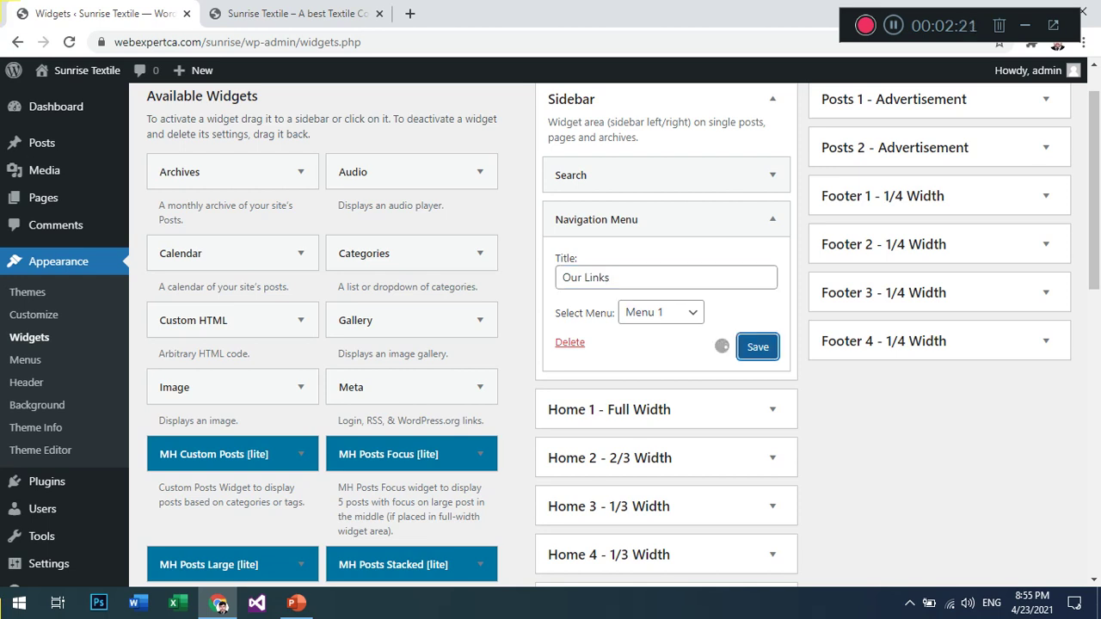
Reload the live home page and check whether its sidebar shows the Our Links menu
key(ctrl+Tab)
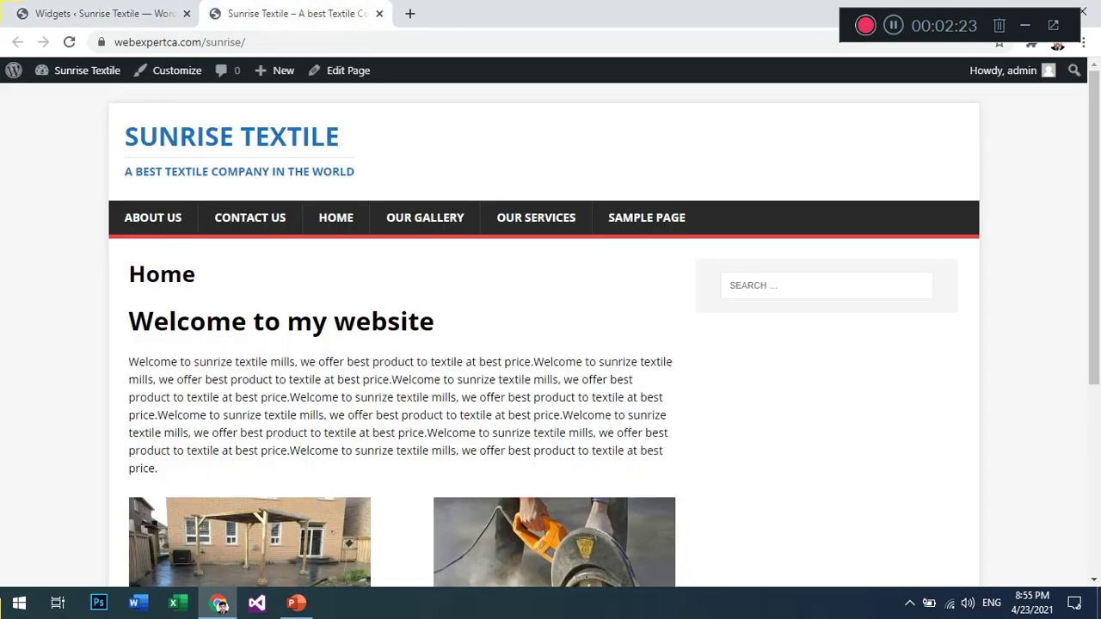
key(F5)
scroll(551, 335, down, 4)
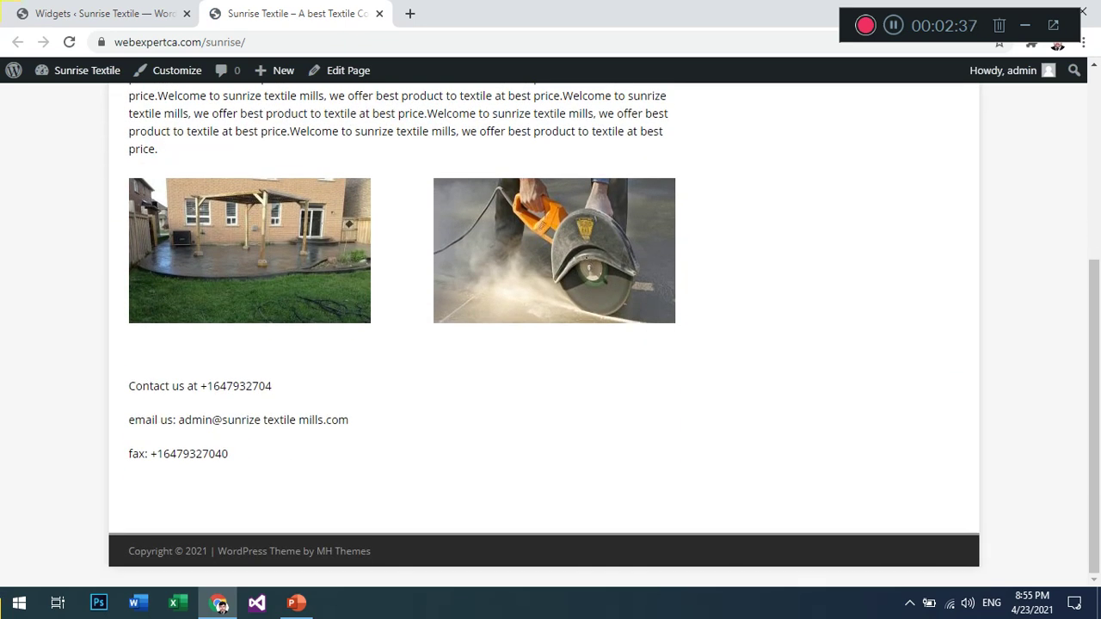
scroll(551, 335, up, 4)
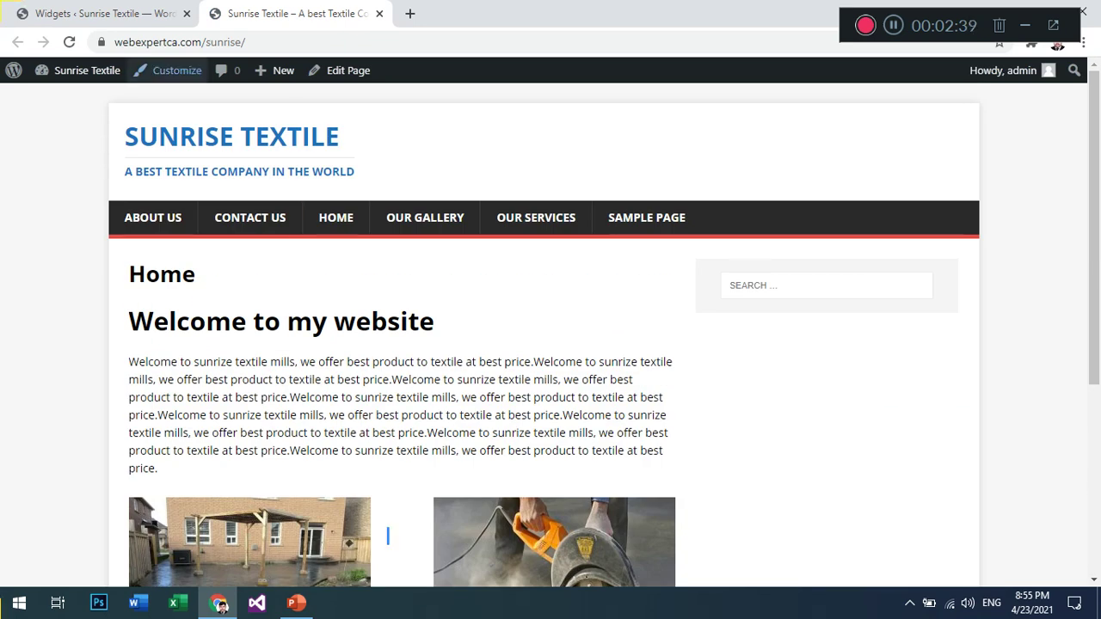
Recheck the saved settings of the Our Links widget and reload the live home page to view the sidebar links
click(104, 13)
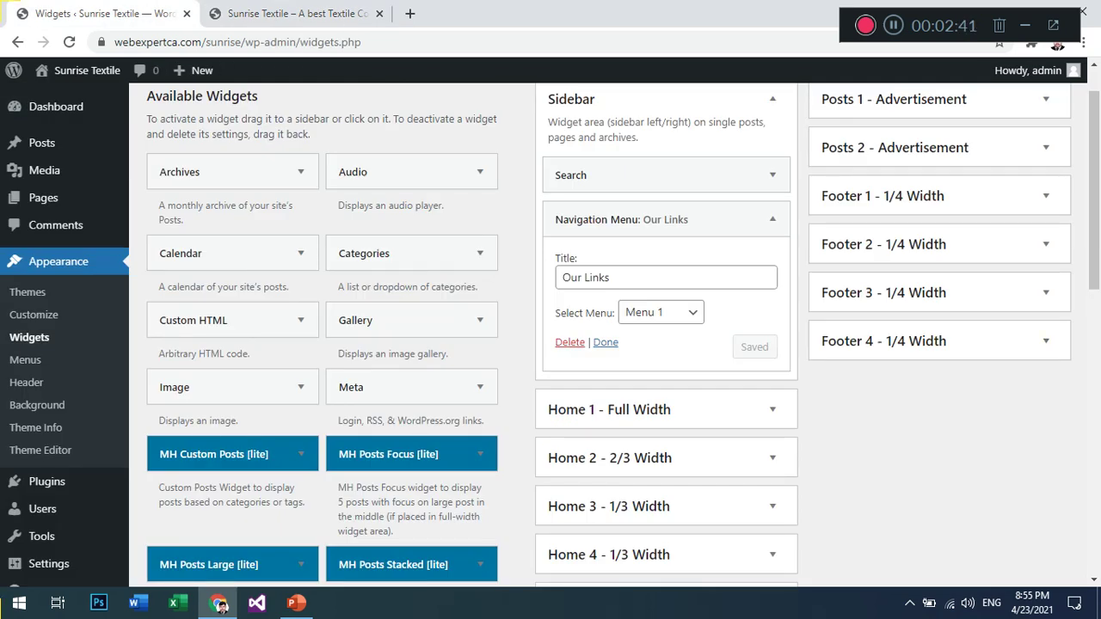
click(606, 342)
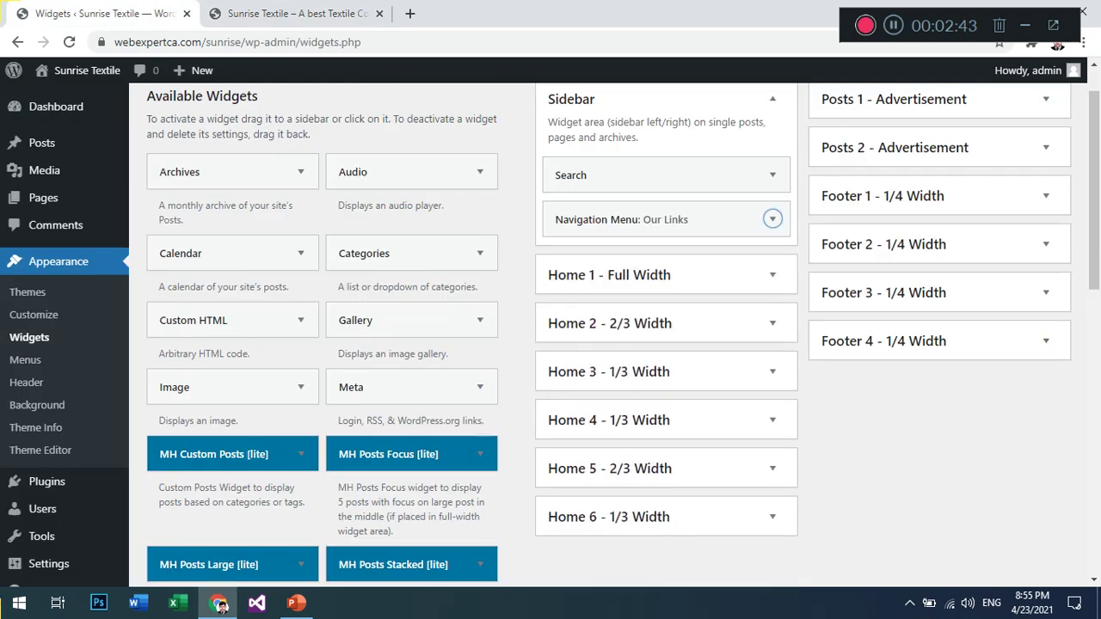
scroll(619, 279, up, 1)
click(646, 274)
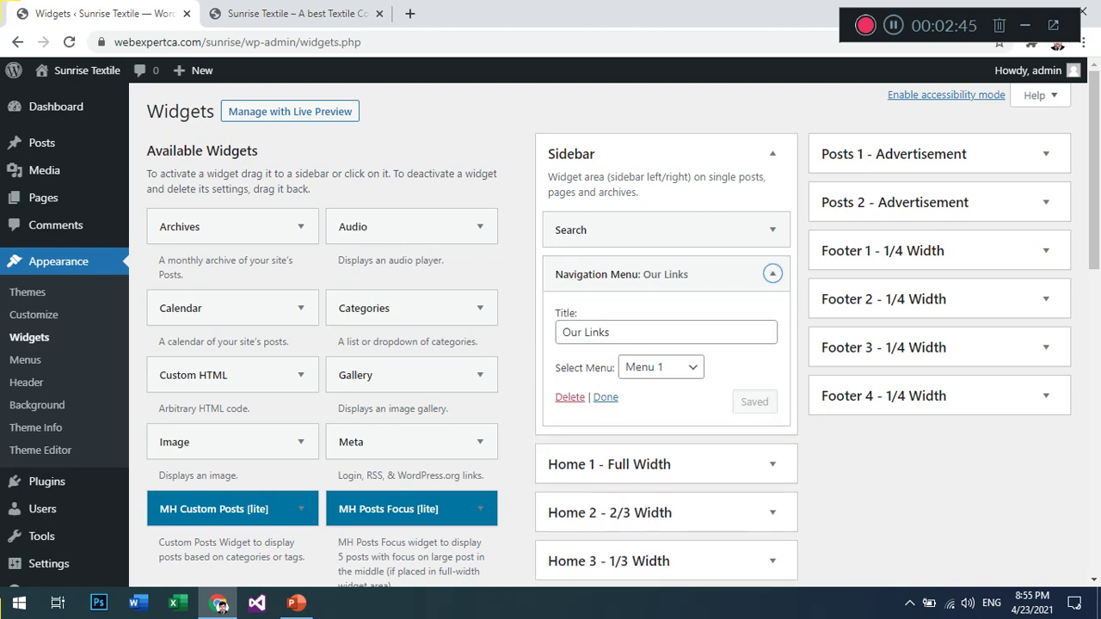
click(297, 13)
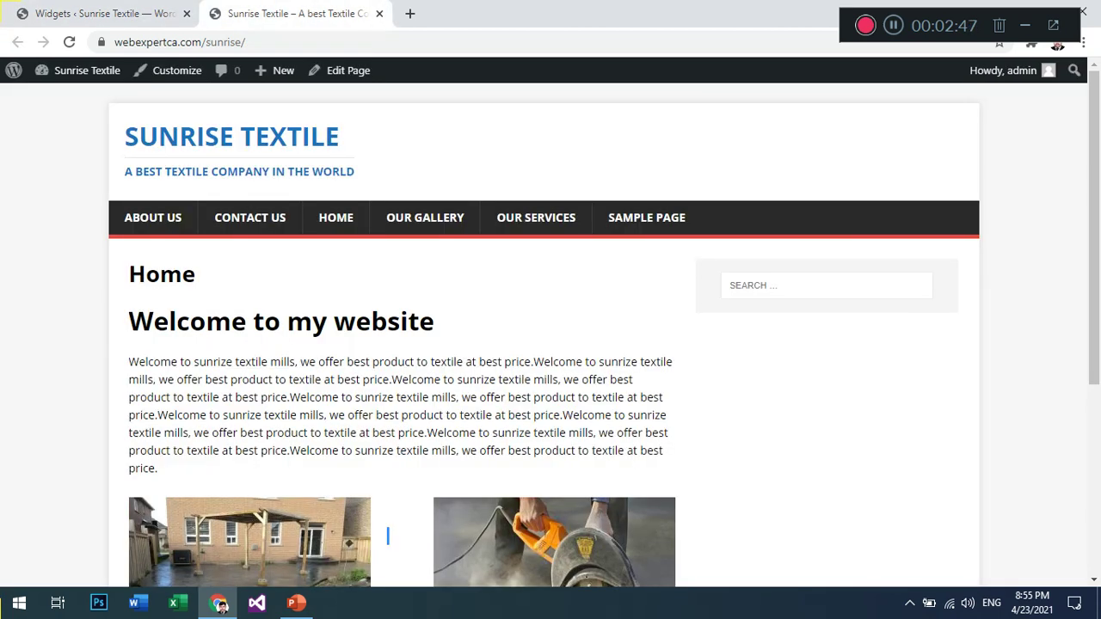
click(70, 42)
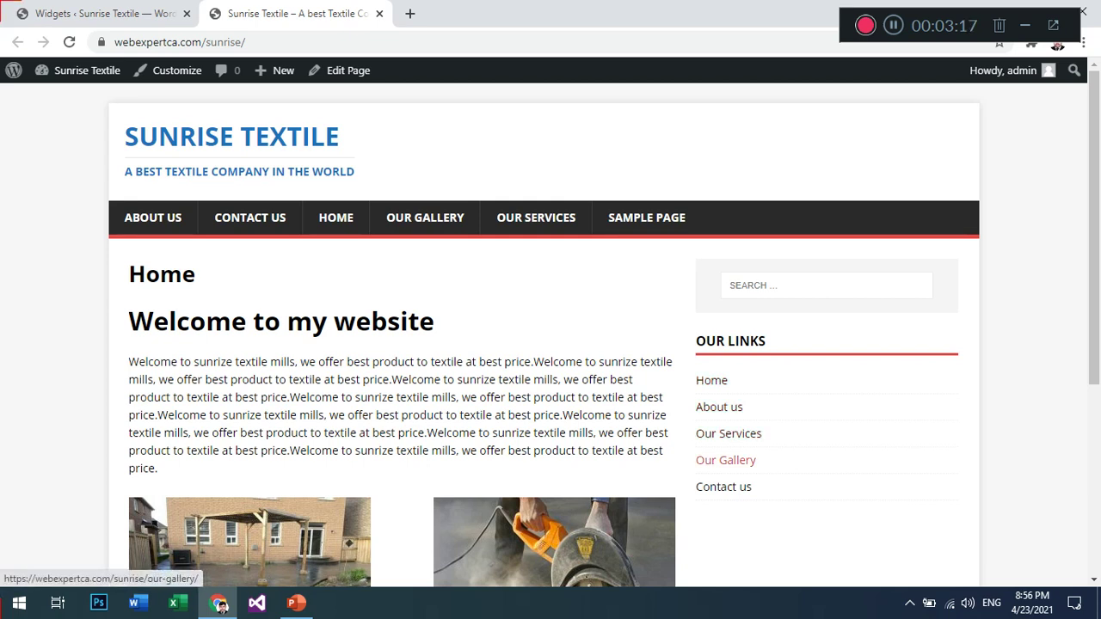
Return from the live home page to the Widgets page and open the Add New plugins page in a new browser tab
scroll(723, 486, down, 2)
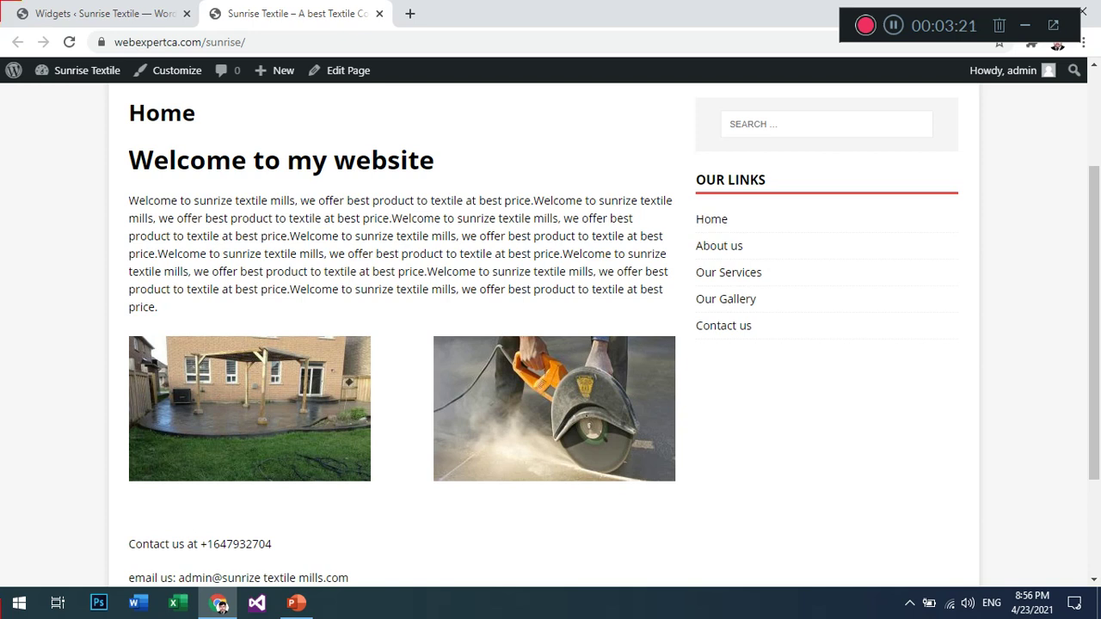
click(142, 13)
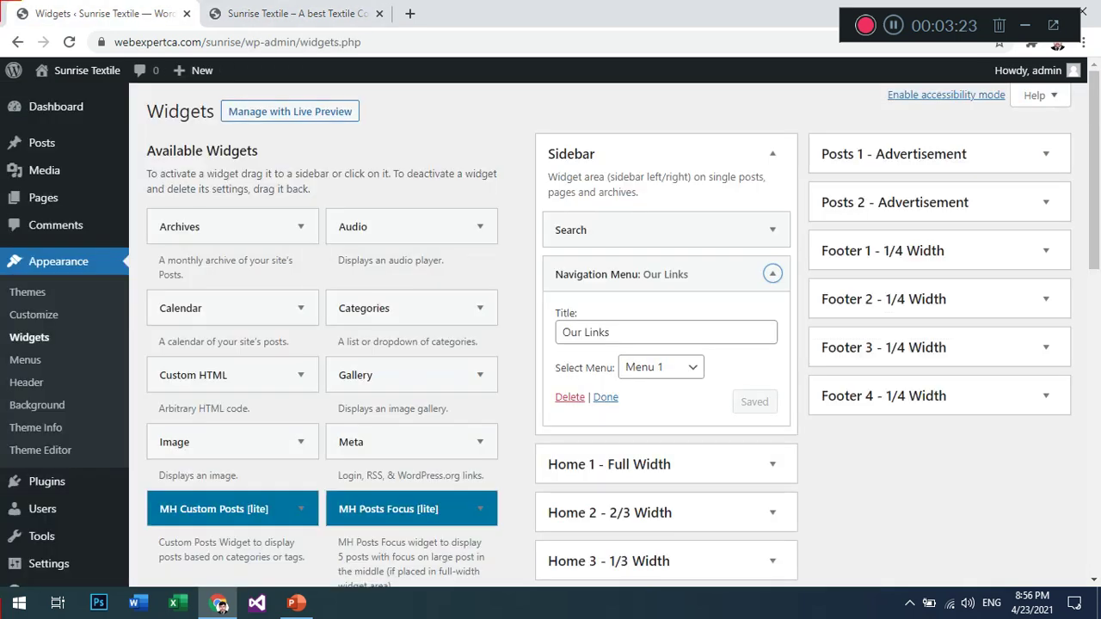
scroll(232, 375, down, 1)
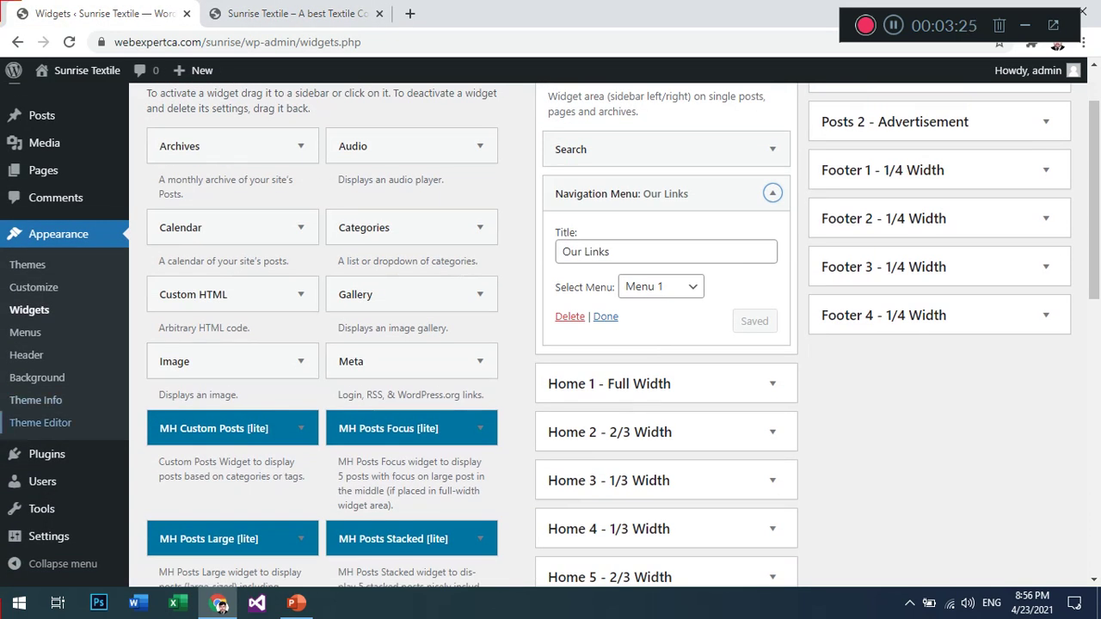
scroll(52, 378, up, 1)
mouse_move(46, 480)
scroll(166, 479, down, 1)
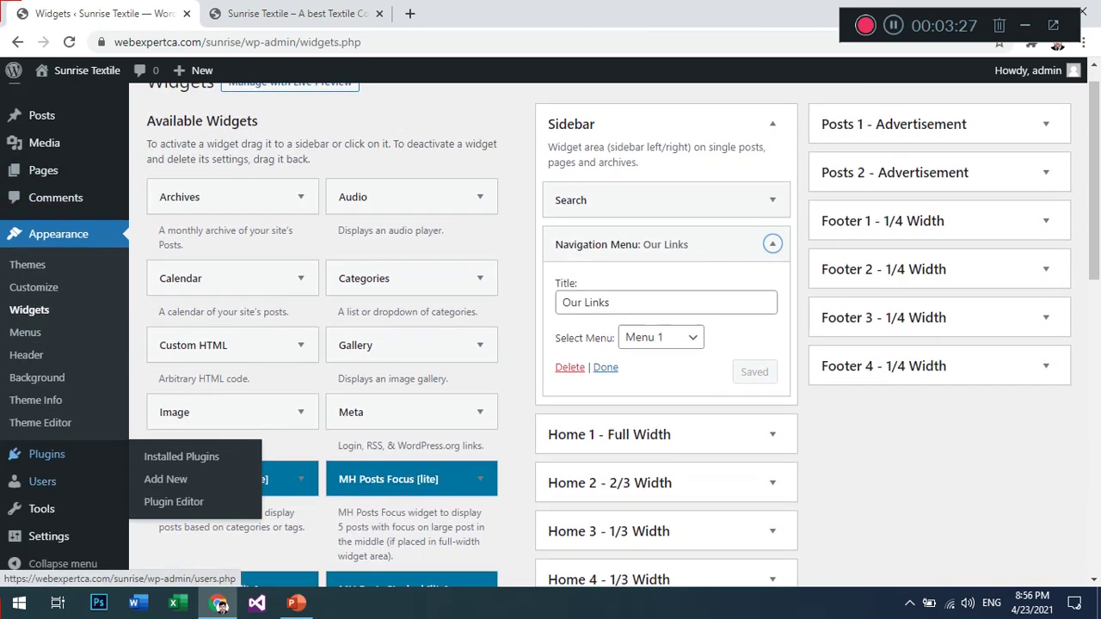
right_click(165, 479)
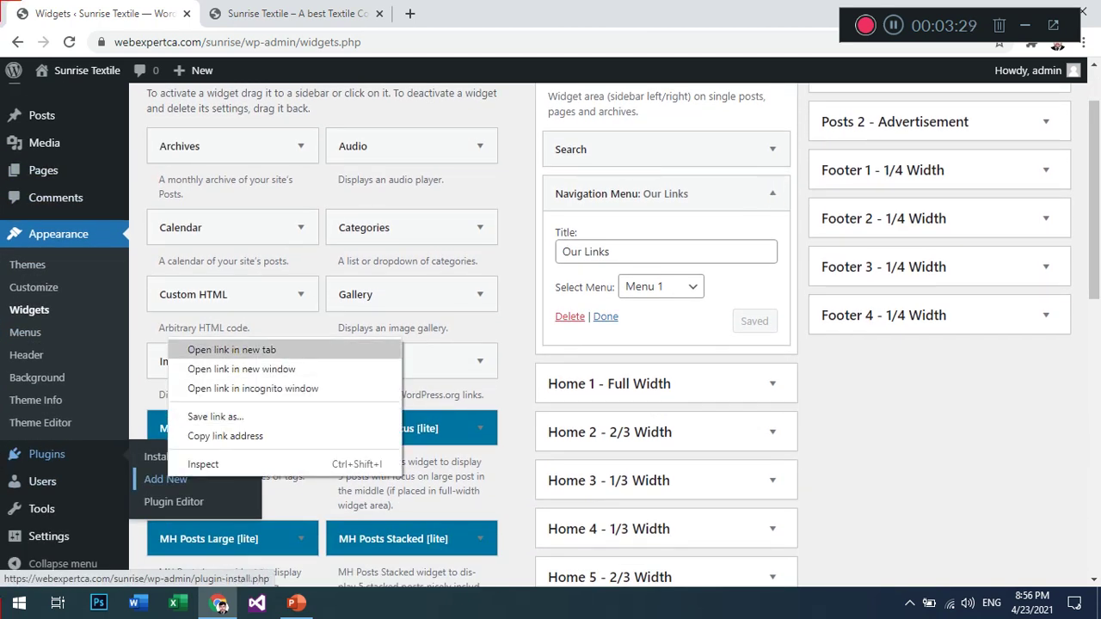
click(211, 351)
key(ctrl+3)
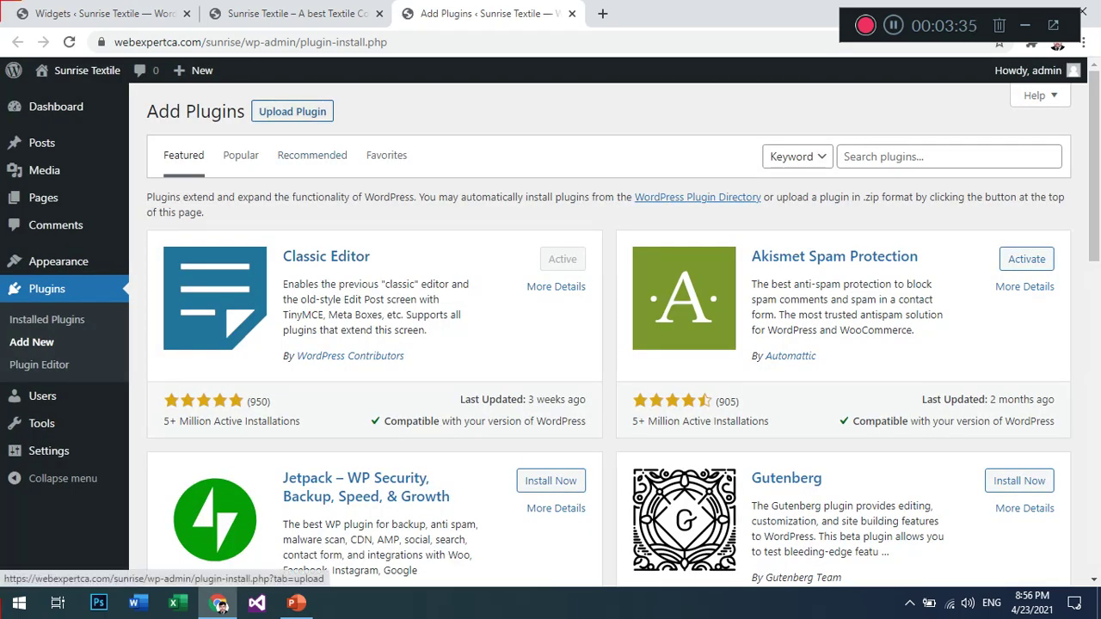
Search the plugin directory for "widgets" and look through the plugins offered
click(903, 156)
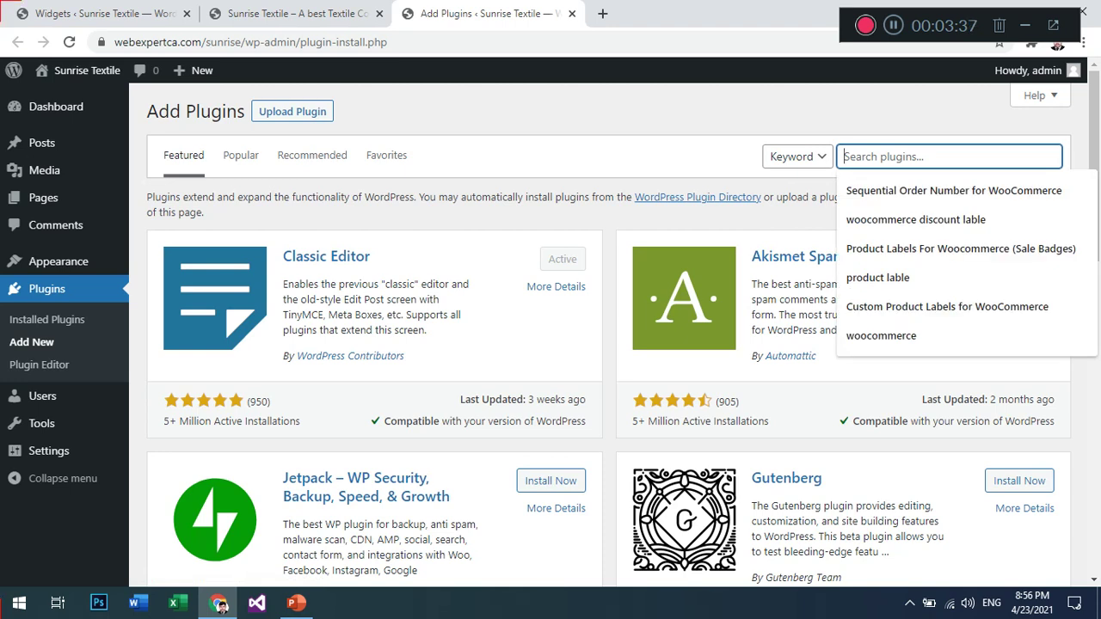
text(widgets)
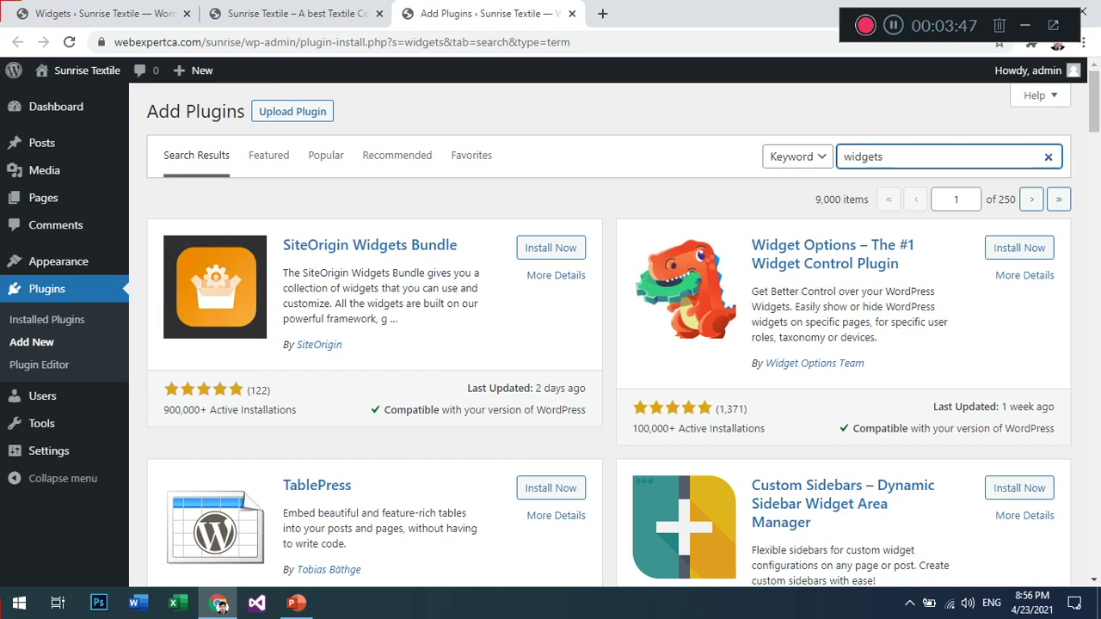
scroll(608, 335, down, 1)
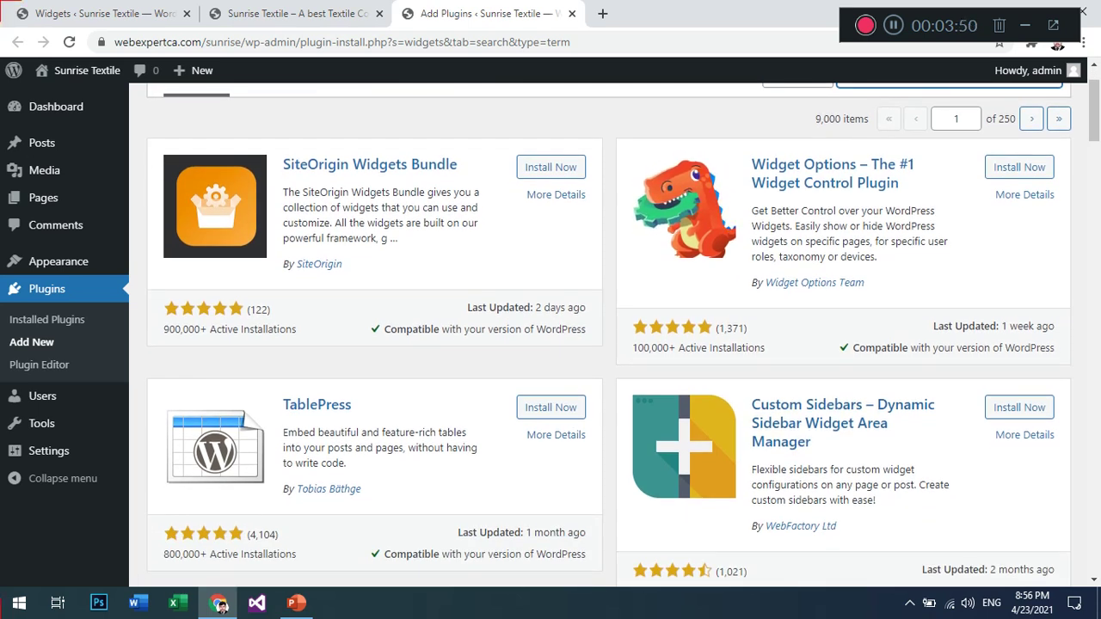
scroll(608, 336, down, 4)
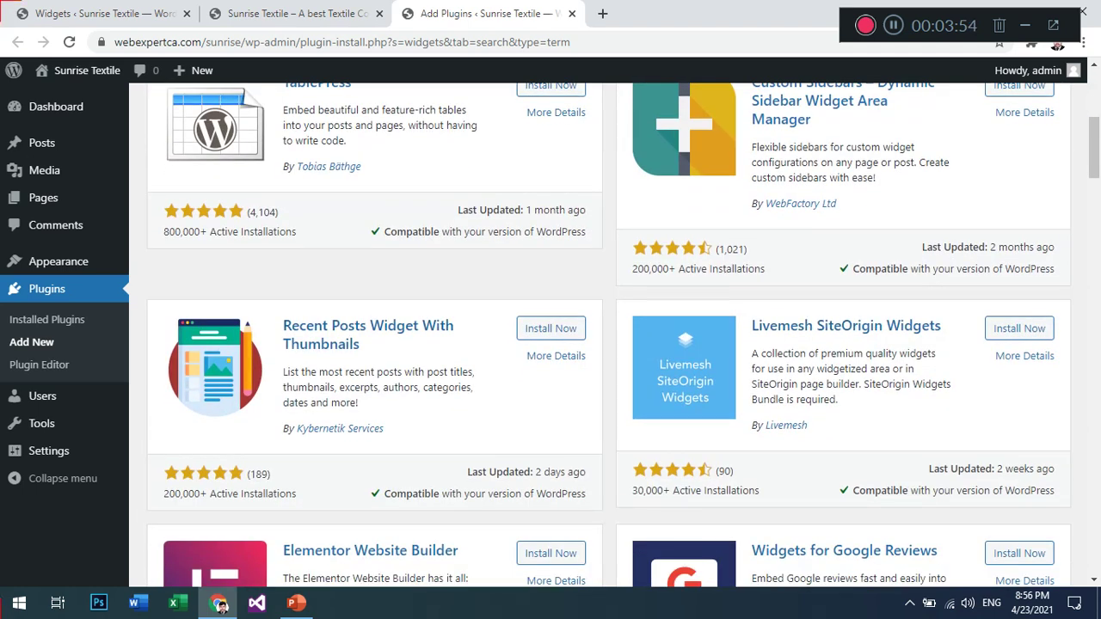
scroll(608, 336, down, 1)
scroll(221, 604, down, 3)
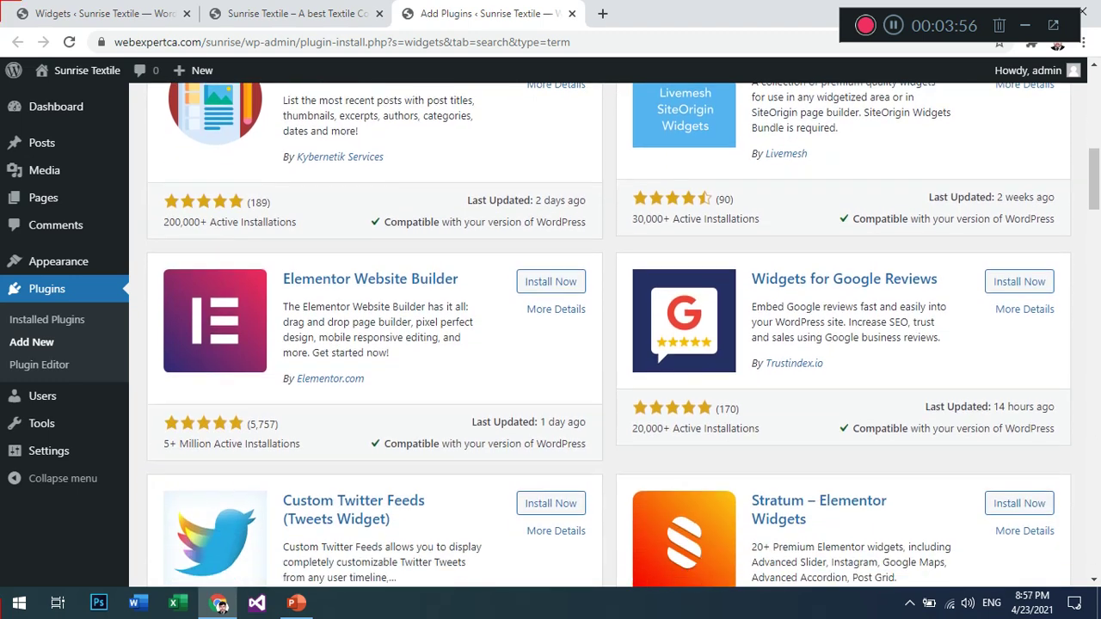
scroll(221, 605, down, 3)
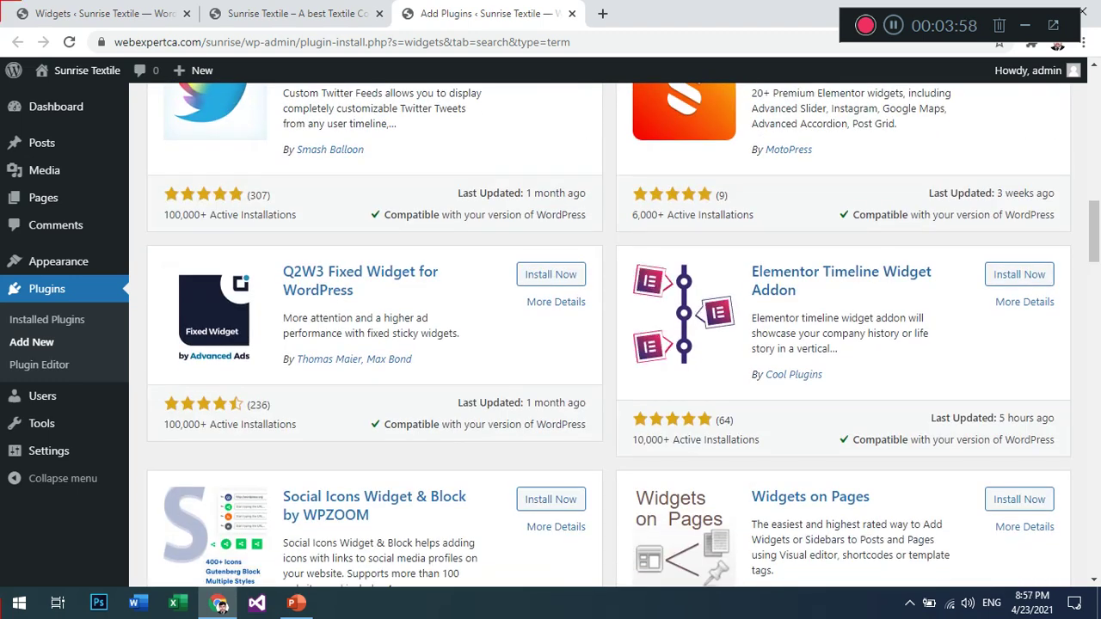
scroll(221, 605, down, 3)
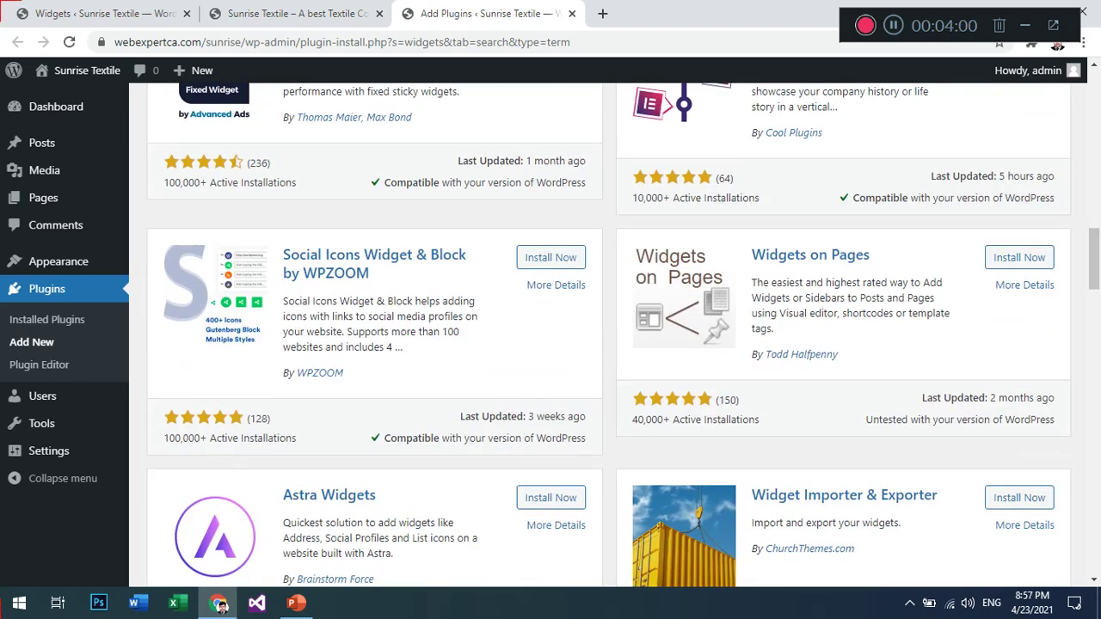
scroll(608, 335, down, 2)
scroll(608, 335, up, 18)
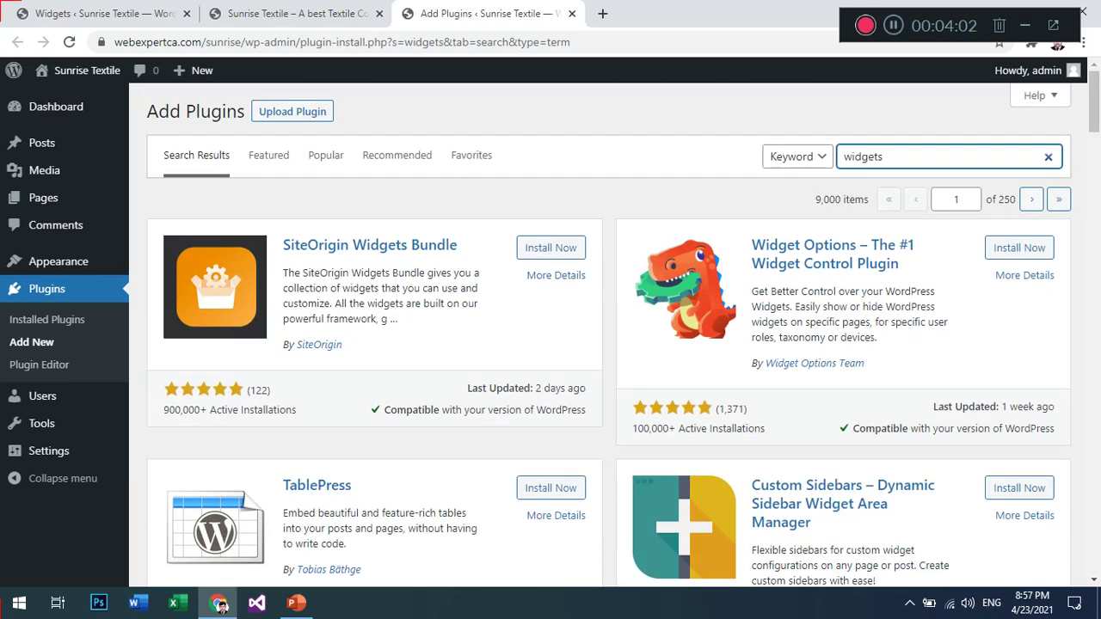
Replace the plugin search term with "web site visitor counters", correcting the spelling of the last word
key(ctrl+a)
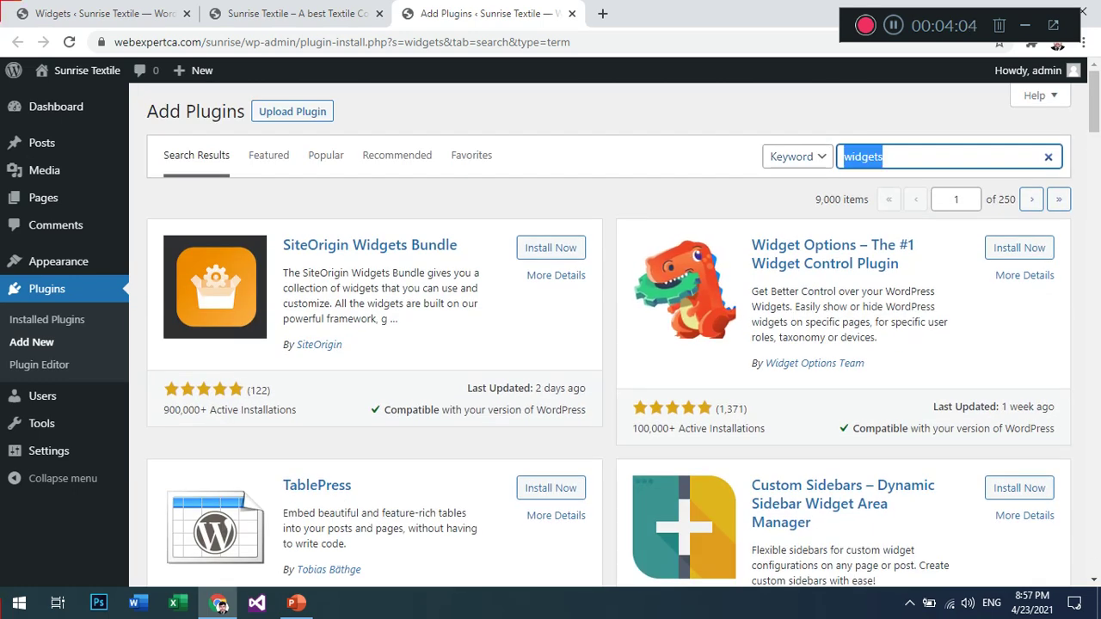
text(web site)
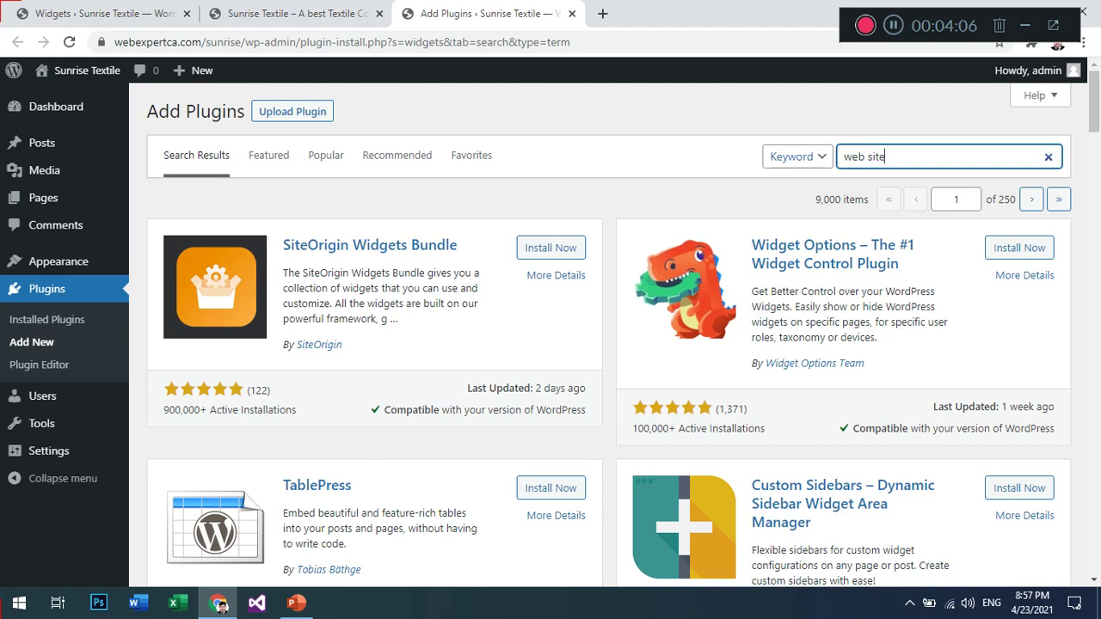
text( visitor cou)
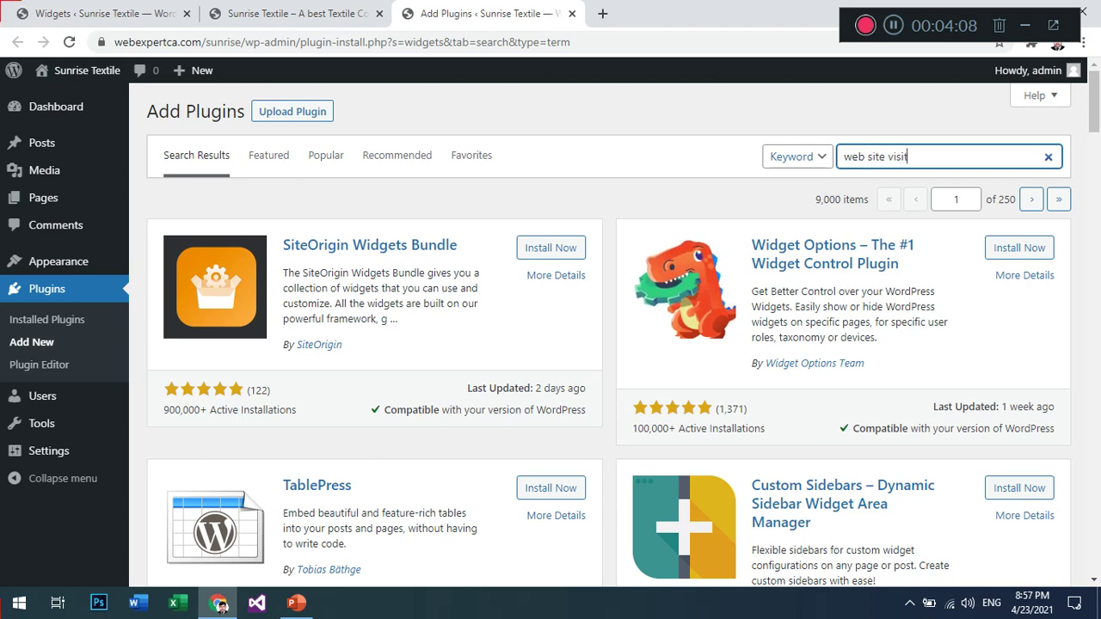
text(ntor)
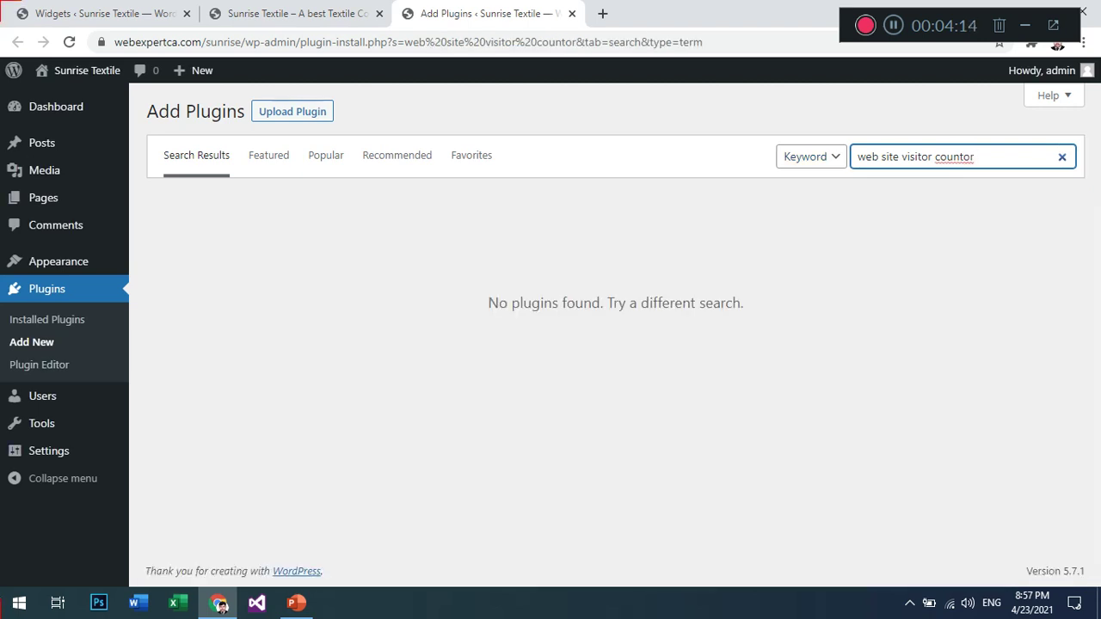
right_click(953, 157)
click(946, 192)
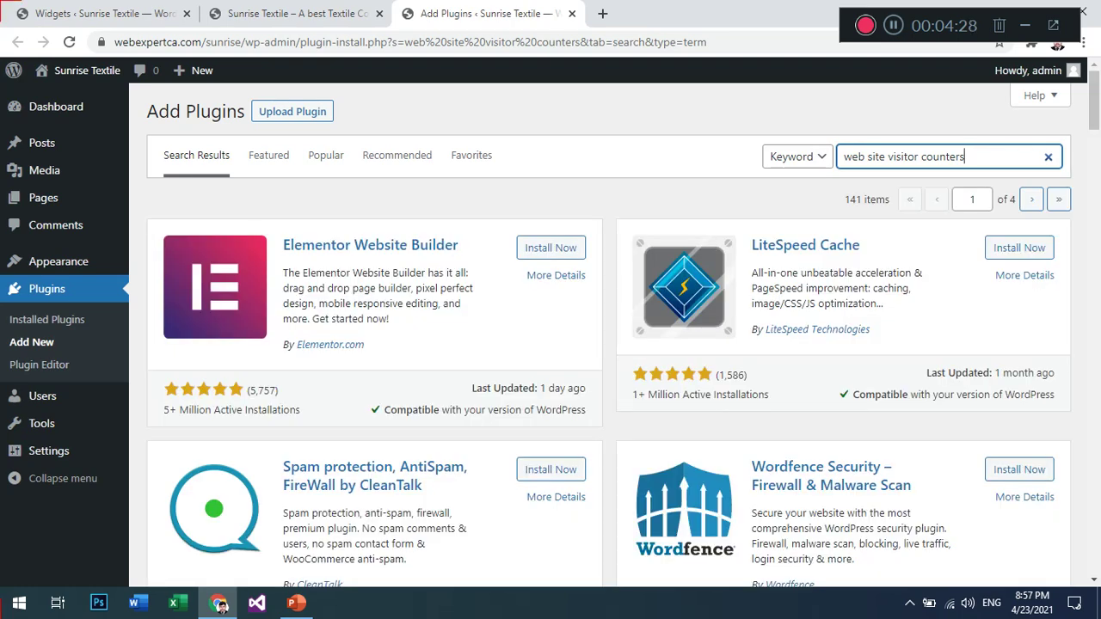
Examine the plugins found for web site visitor counters to look for a suitable visitor counter
scroll(622, 336, down, 4)
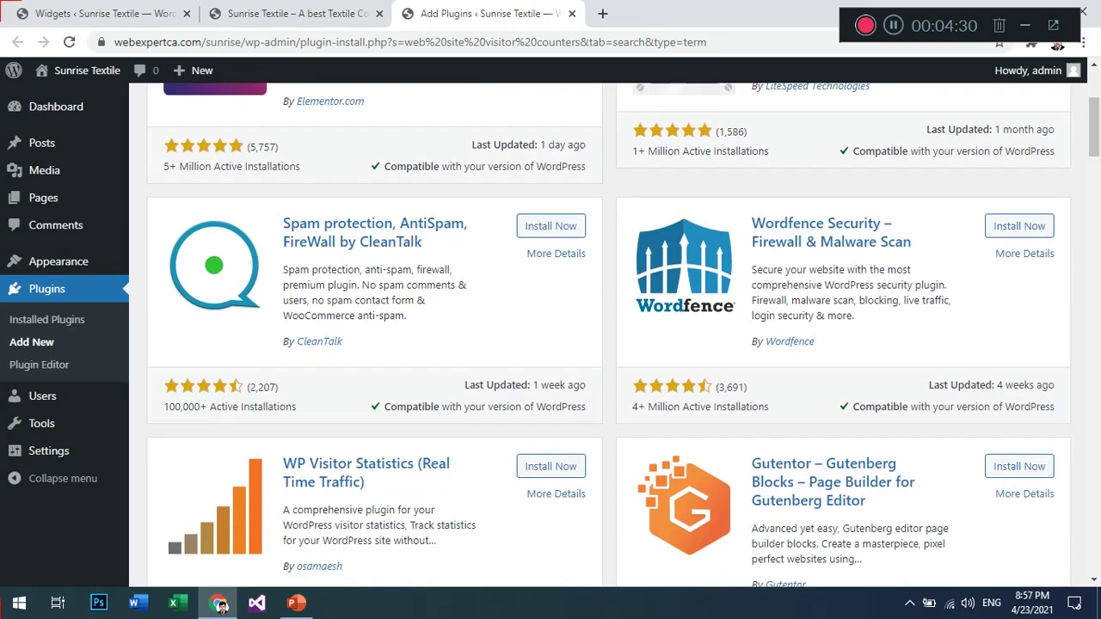
scroll(609, 335, down, 1)
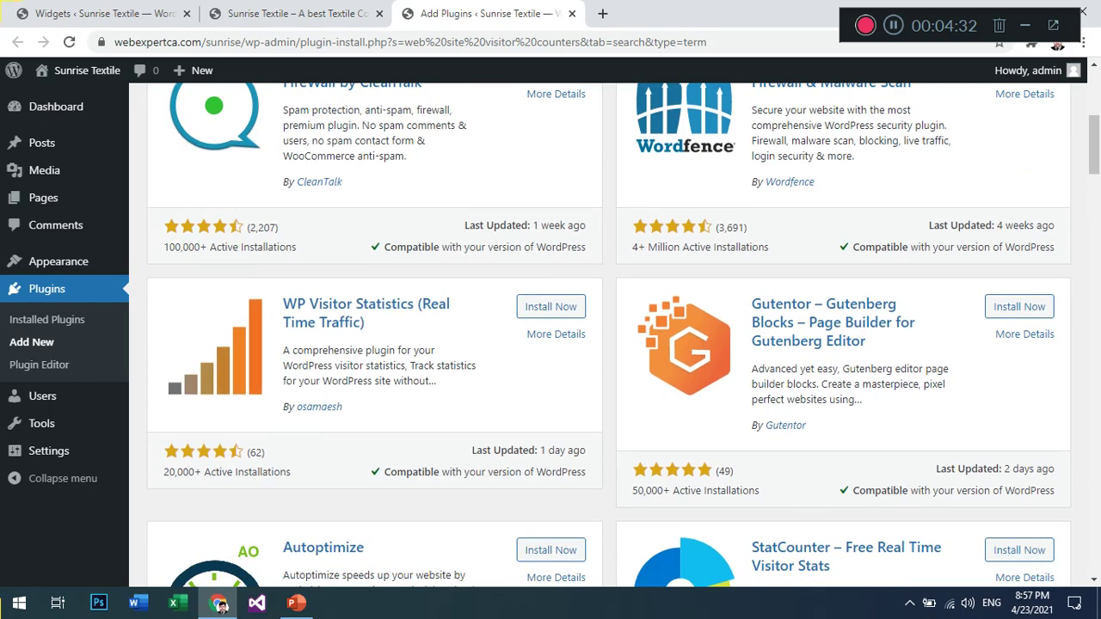
scroll(609, 335, down, 4)
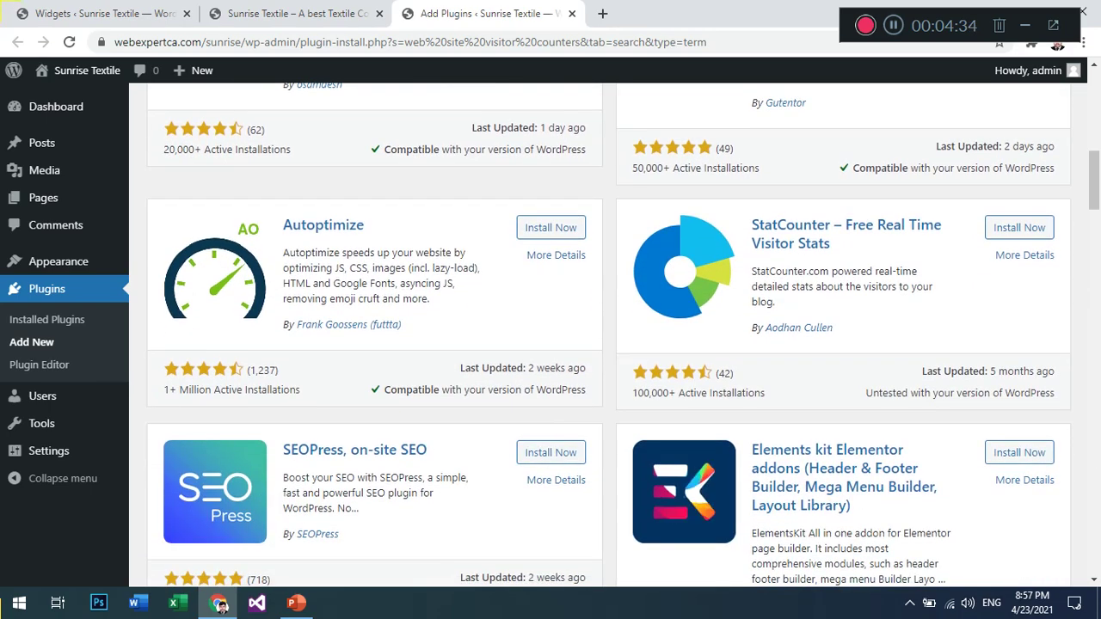
scroll(609, 335, down, 5)
scroll(608, 335, down, 4)
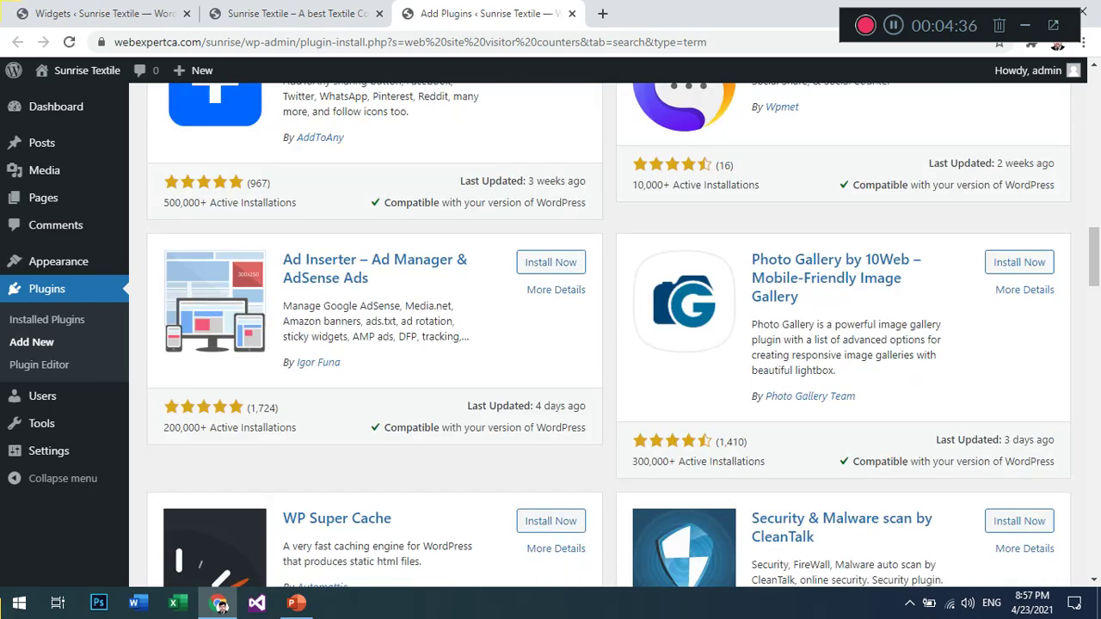
scroll(609, 335, down, 6)
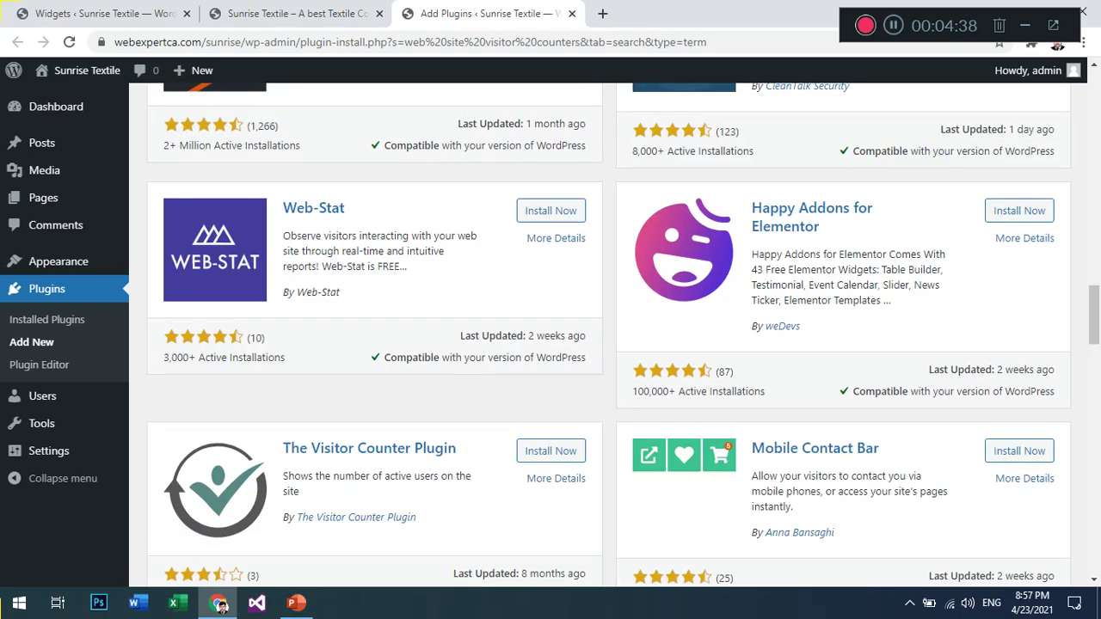
scroll(608, 336, down, 6)
scroll(609, 335, up, 16)
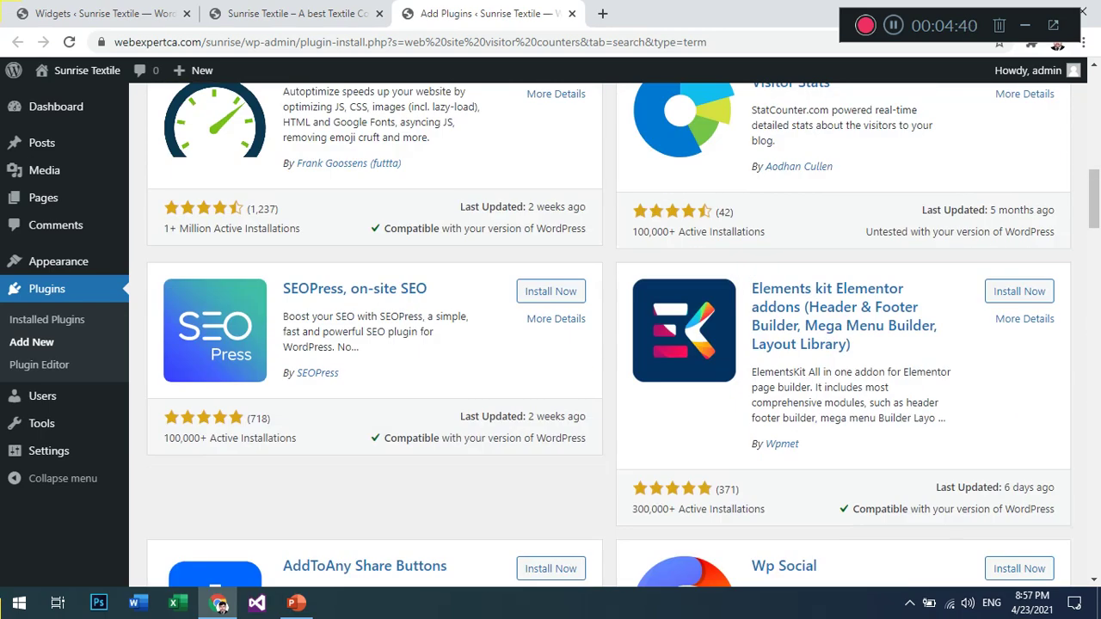
scroll(609, 335, up, 8)
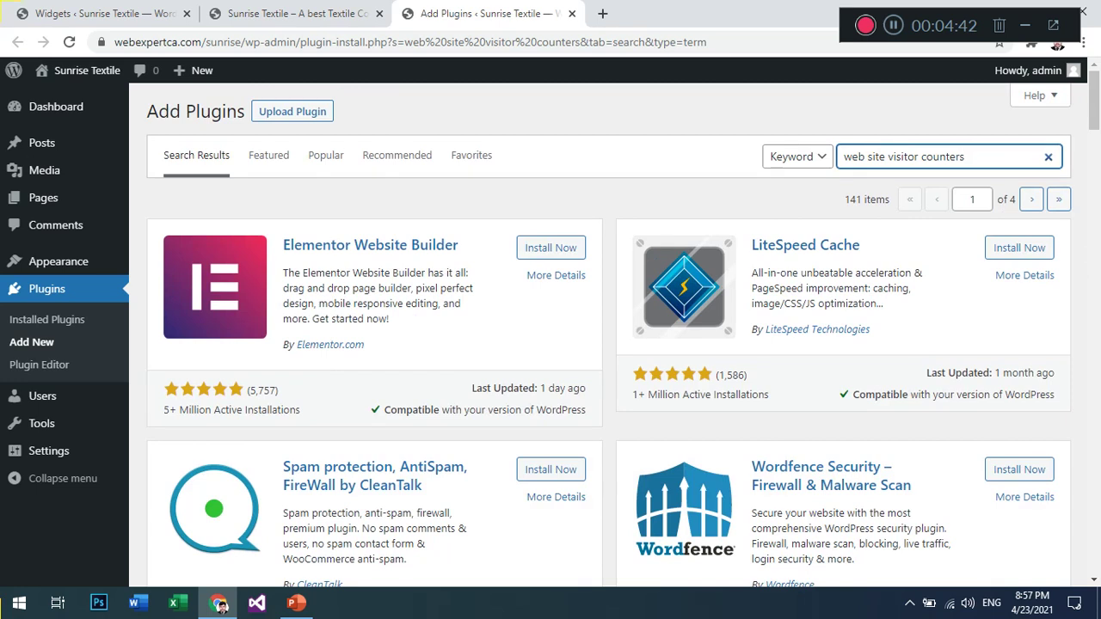
Shorten the plugin search term to "visitor counters" and run the search again
key(ctrl+Left)
key(ctrl+Left)
key(shift+Home)
key(BackSpace)
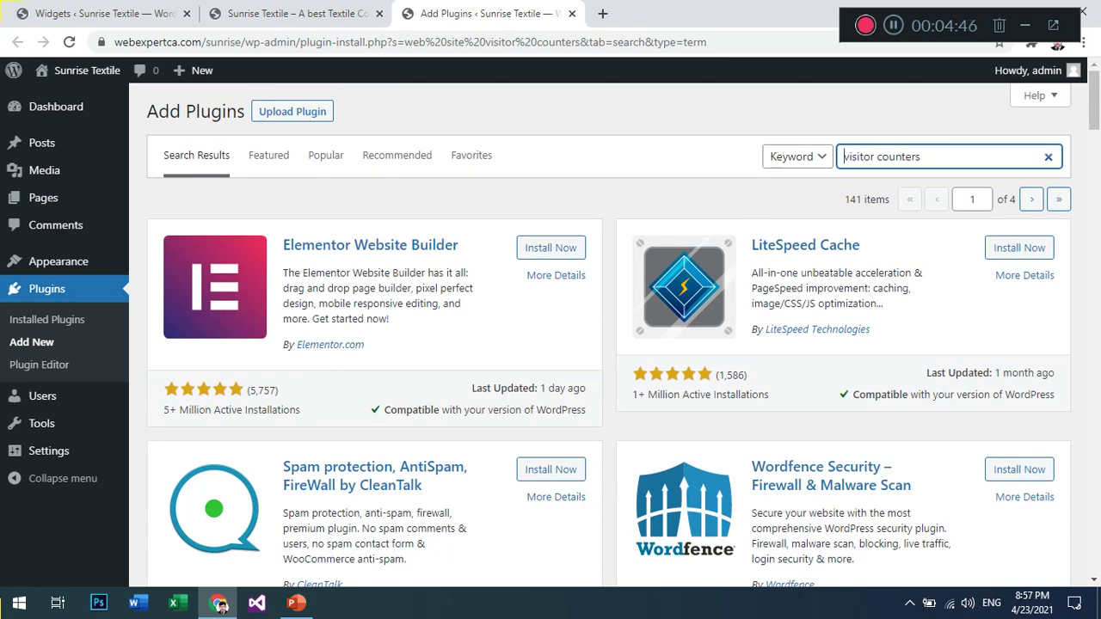
key(Return)
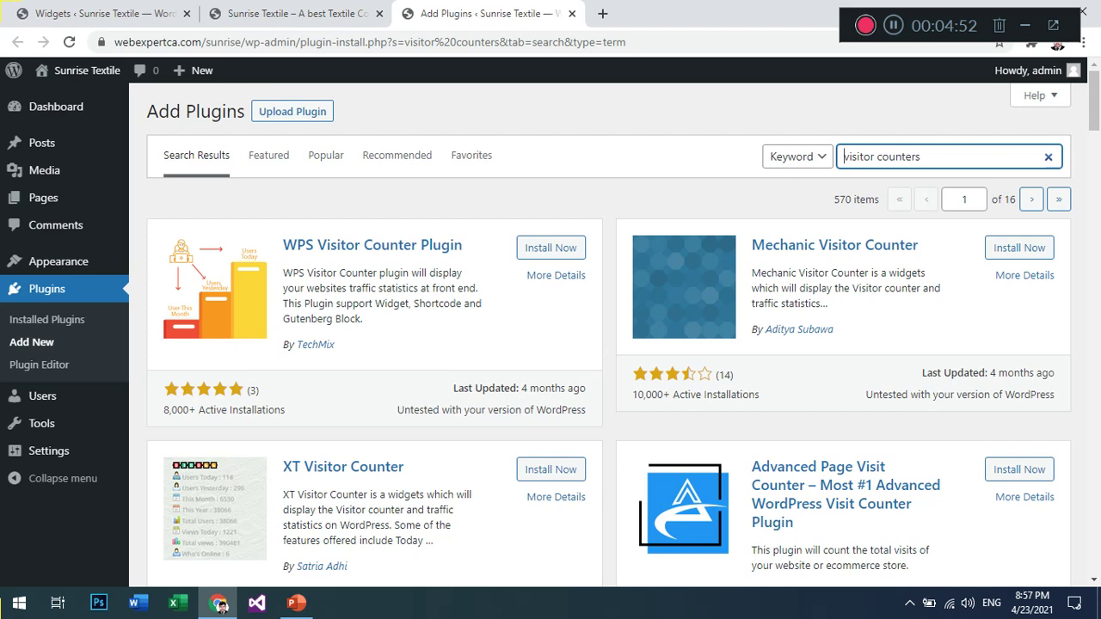
Compare the visitor counter plugins, then install and activate XT Visitor Counter
scroll(602, 344, down, 1)
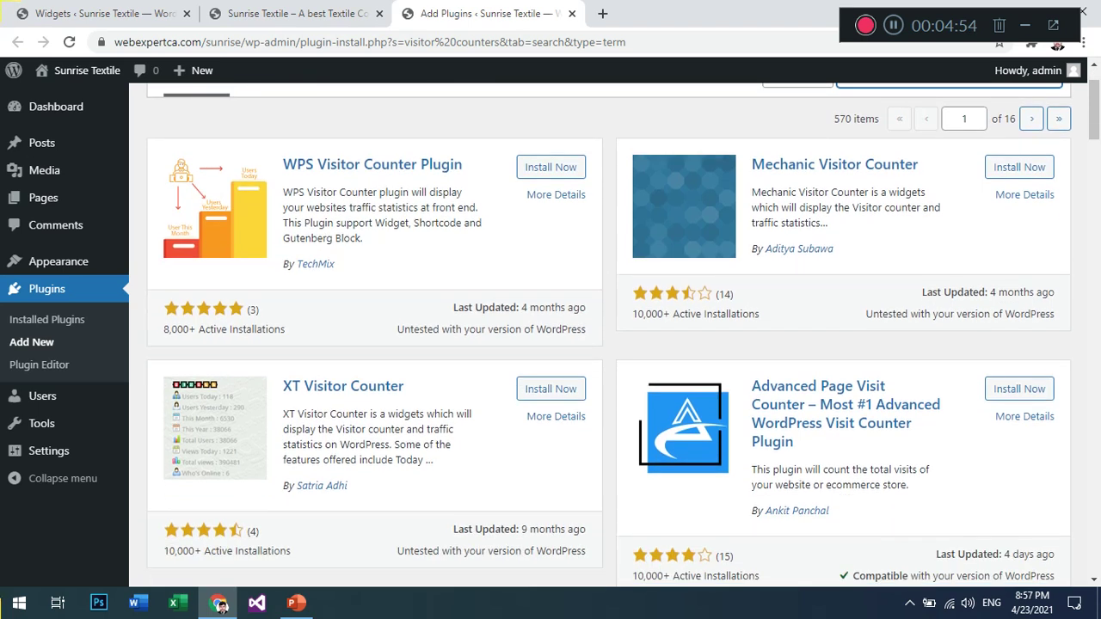
scroll(602, 344, down, 5)
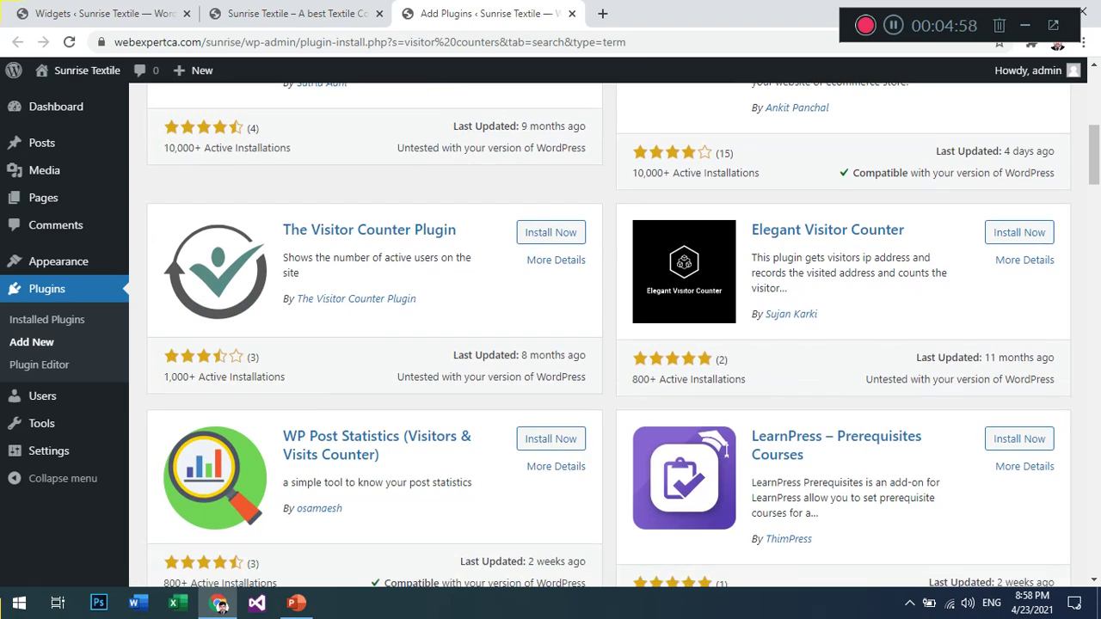
scroll(602, 344, down, 3)
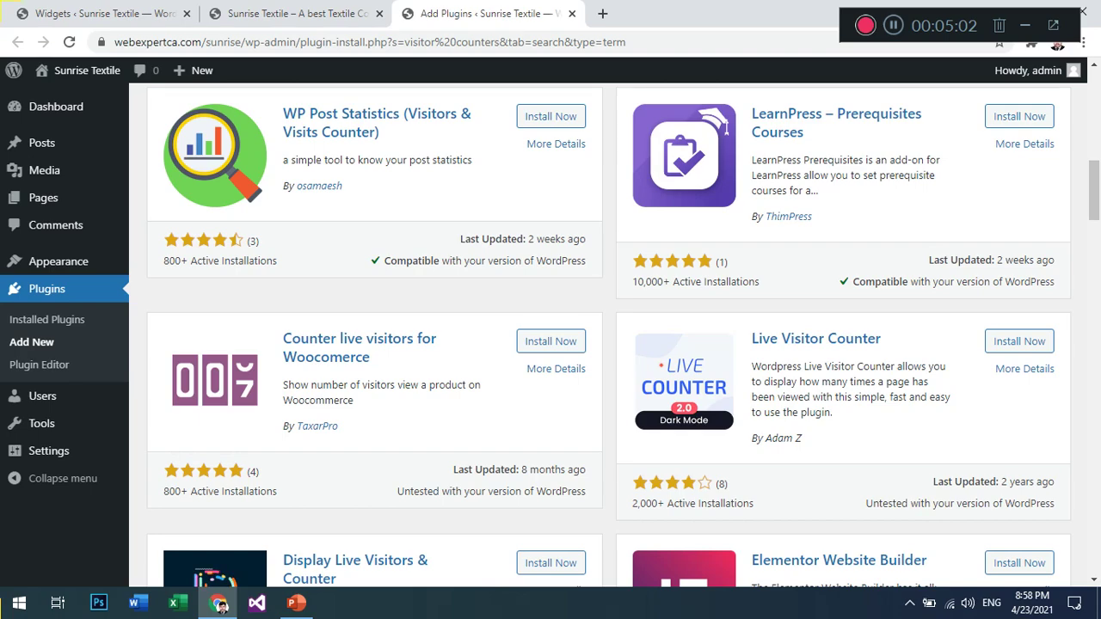
scroll(602, 344, down, 1)
scroll(602, 344, down, 6)
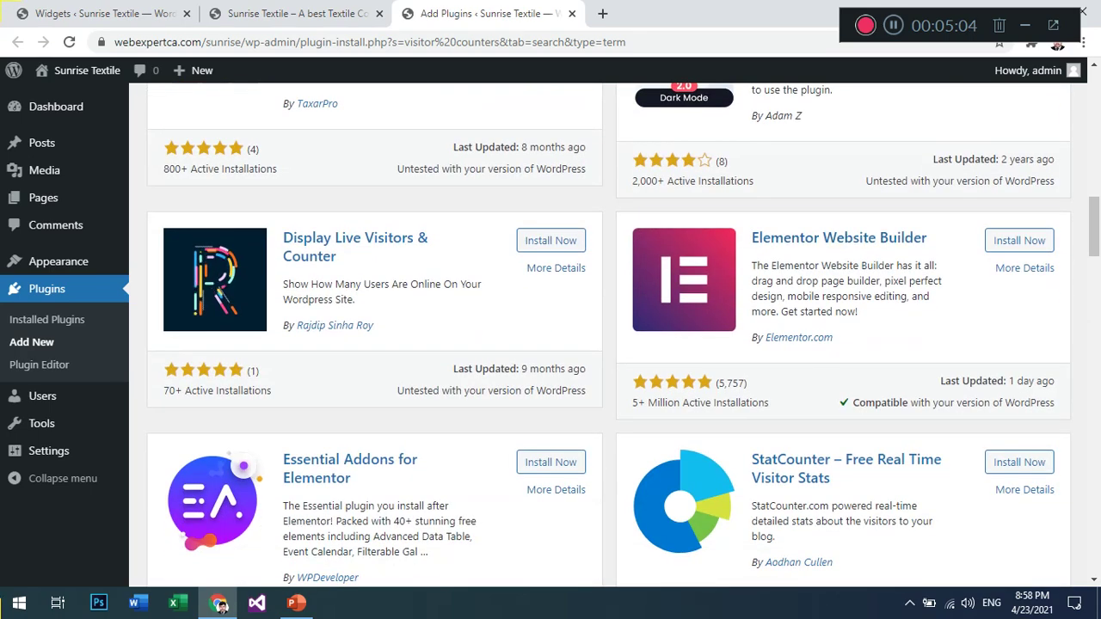
scroll(602, 344, up, 10)
scroll(602, 344, up, 5)
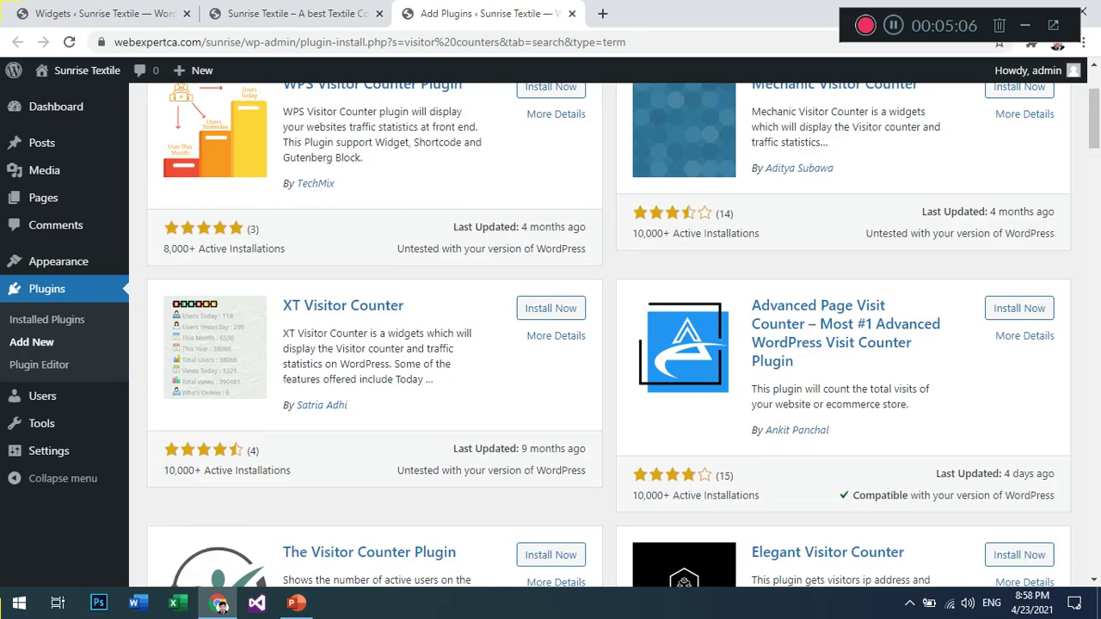
click(550, 308)
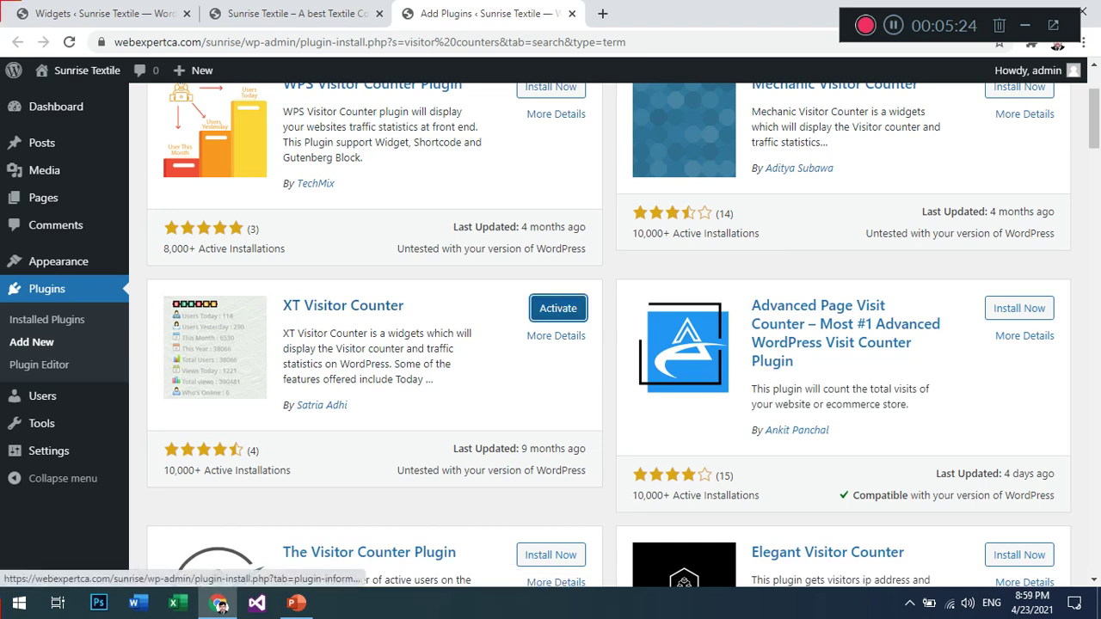
click(558, 308)
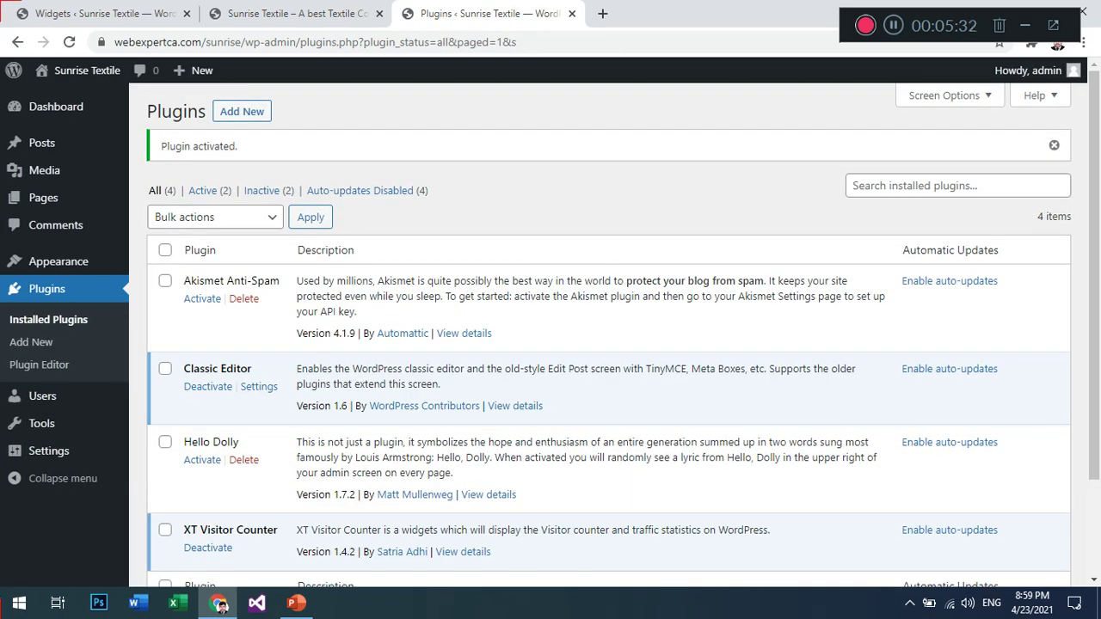
Reload the Widgets page and add the XT - Visitor Counter widget to the Sidebar area below the Our Links navigation menu
key(ctrl+shift+Tab)
key(ctrl+shift+Tab)
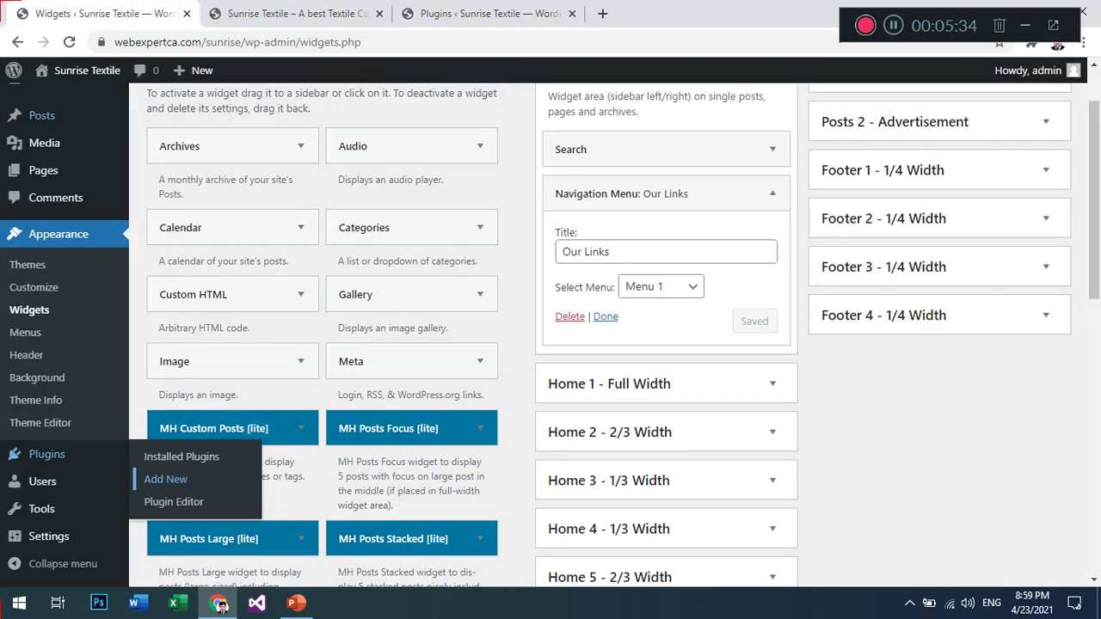
scroll(28, 351, up, 1)
key(F5)
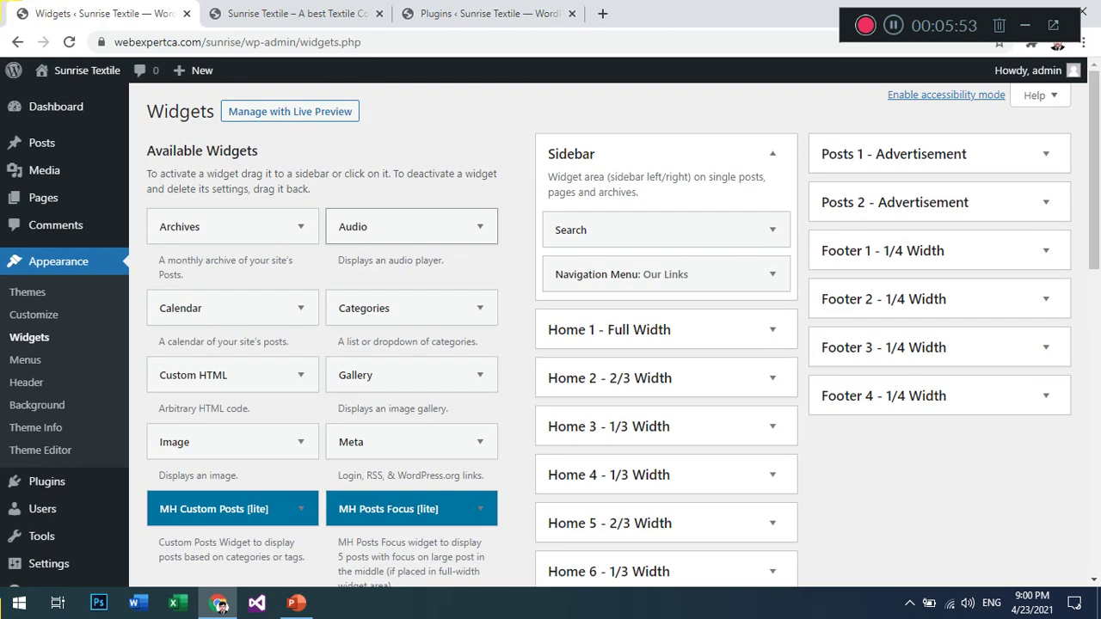
scroll(411, 227, down, 4)
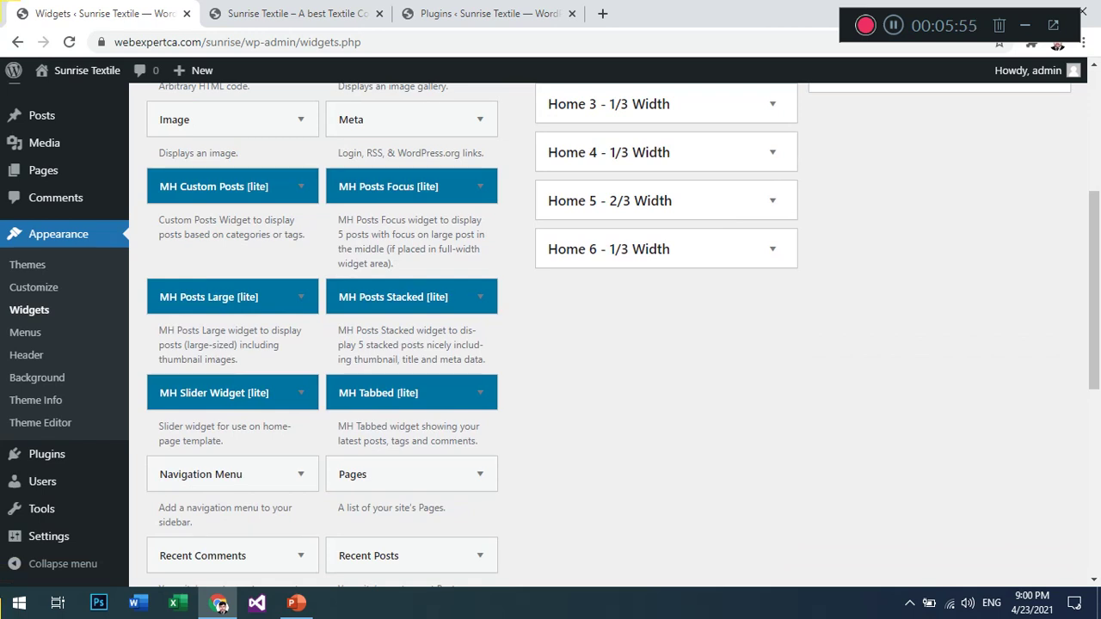
scroll(411, 335, down, 3)
scroll(411, 336, down, 1)
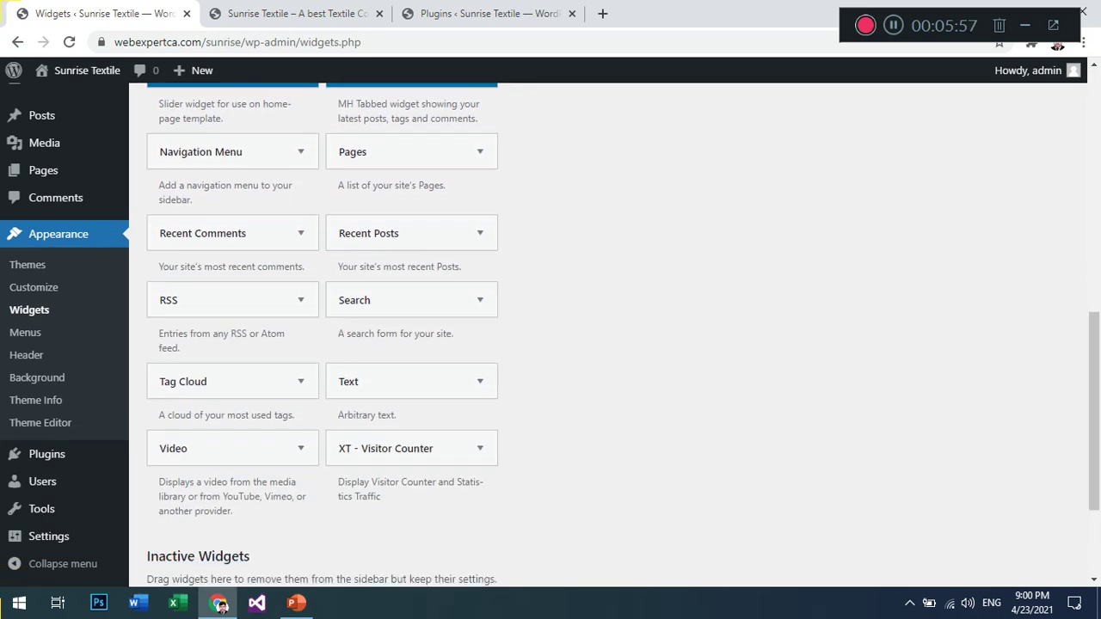
drag(411, 448, 635, 319)
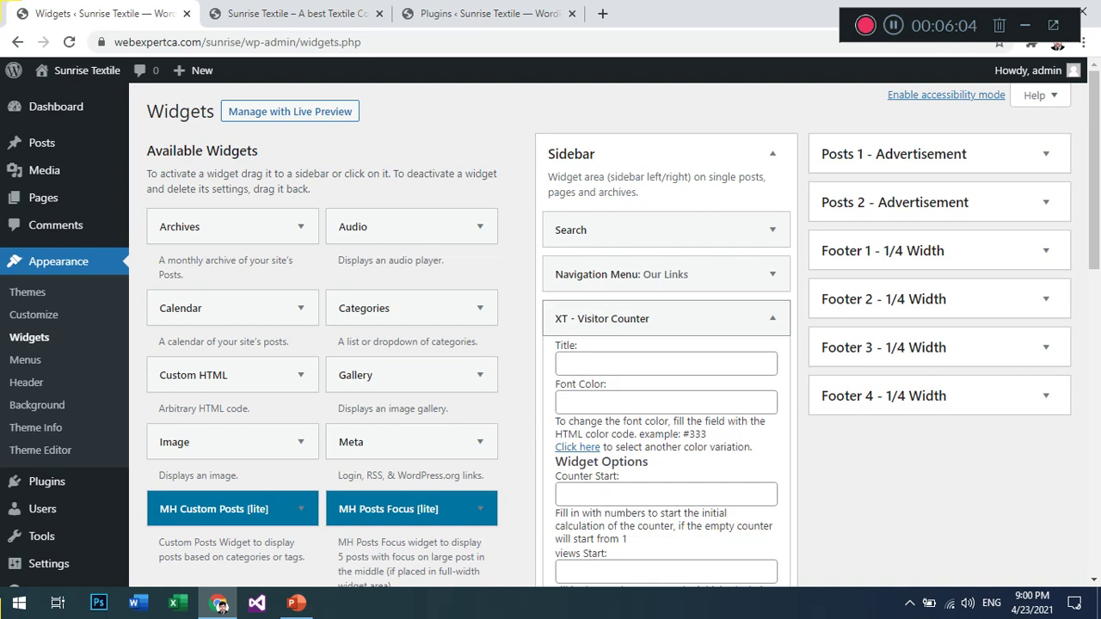
Title the XT - Visitor Counter widget "Visitors" and save it
scroll(550, 344, down, 1)
click(641, 283)
text(Visitors)
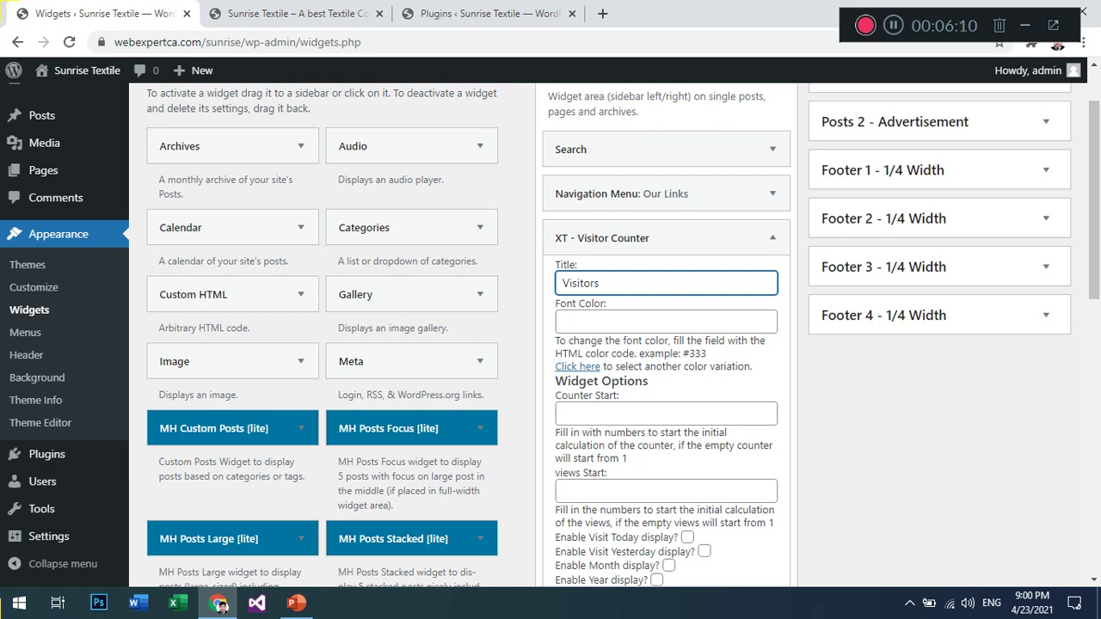
scroll(623, 335, down, 1)
scroll(622, 336, down, 1)
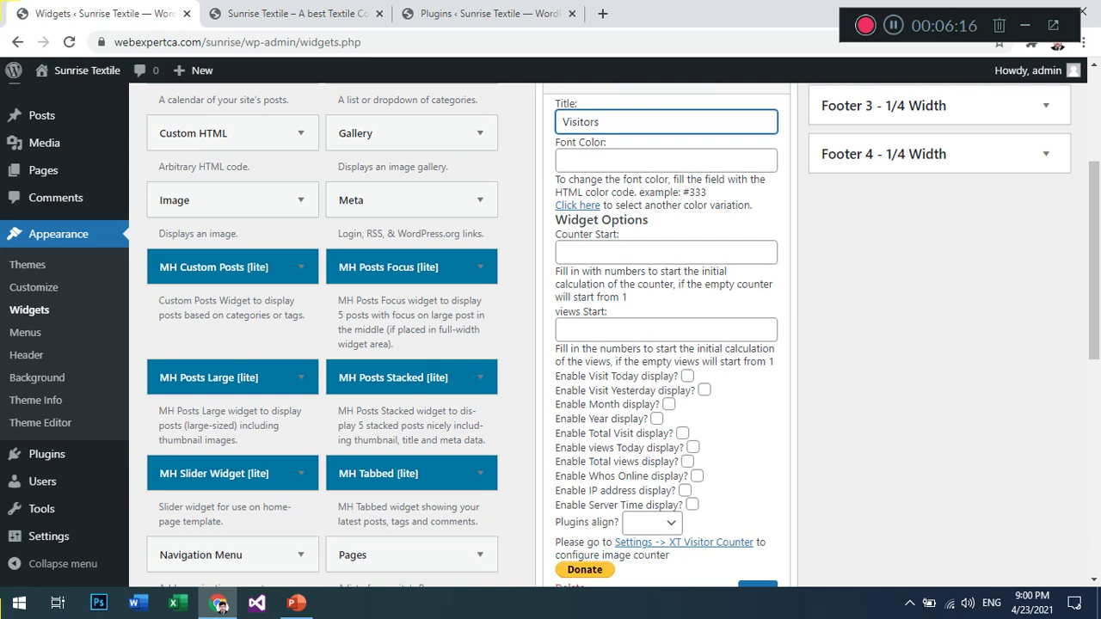
scroll(623, 335, down, 2)
click(757, 431)
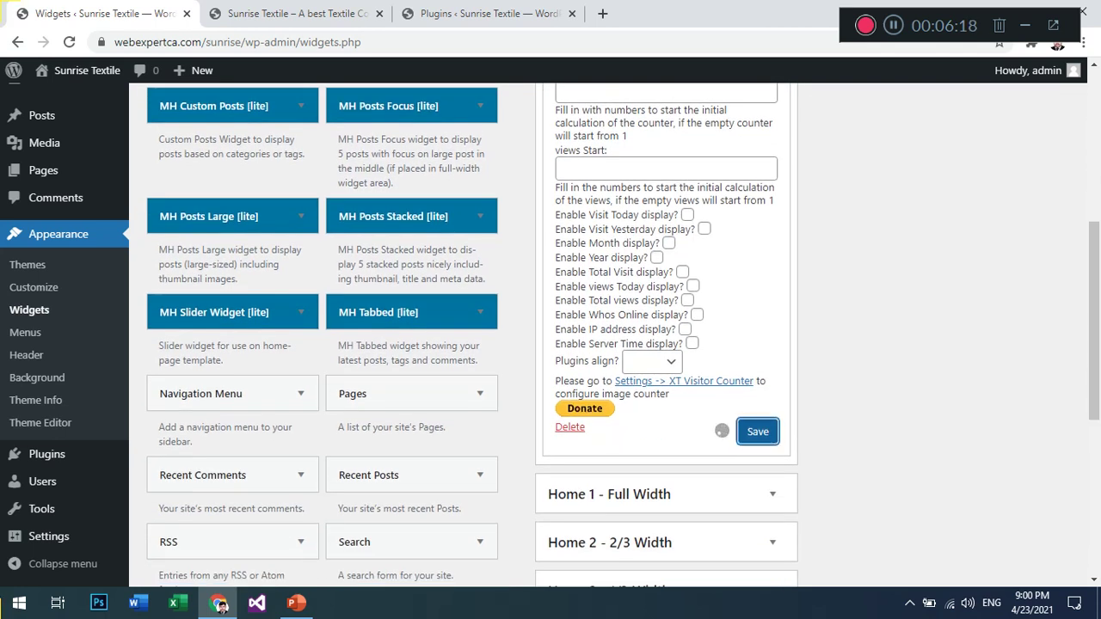
Reload the site's home page to check how the Visitors widget appears in the sidebar
click(318, 14)
key(F5)
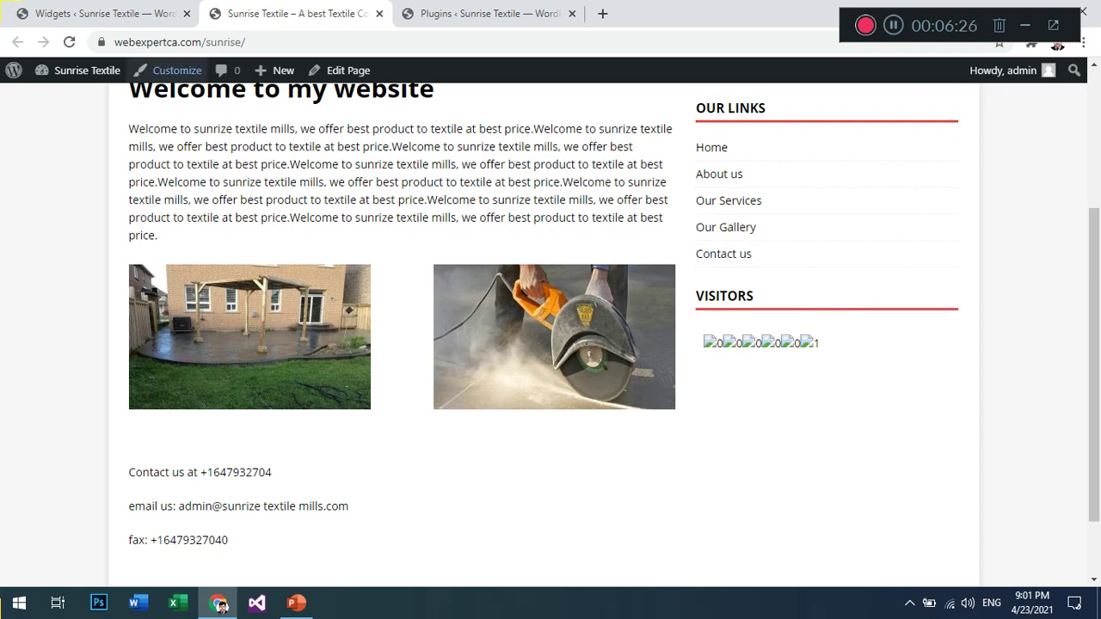
click(69, 42)
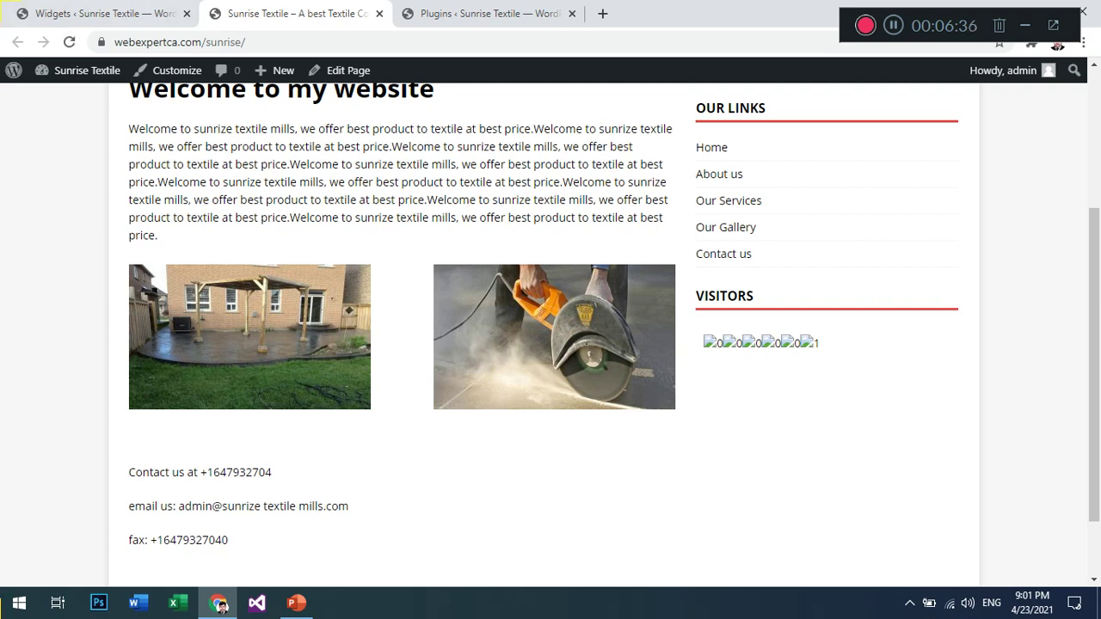
Enable the Visit Today, Visit Yesterday, Month, Year, Total Visit and views Today displays in the XT - Visitor Counter widget
key(ctrl+shift+Tab)
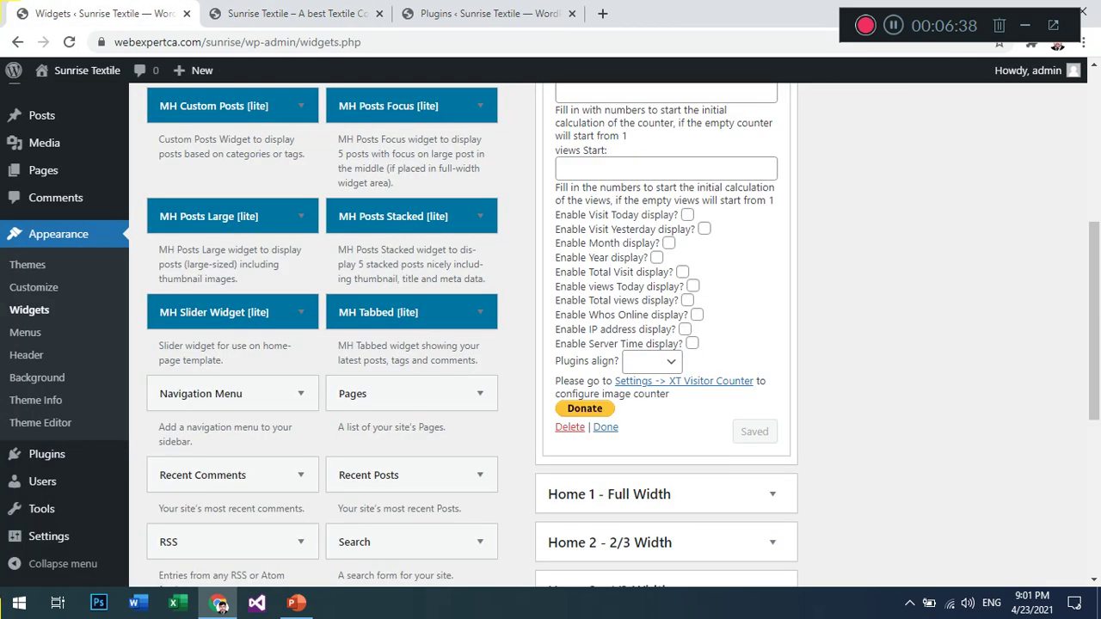
click(687, 215)
click(705, 229)
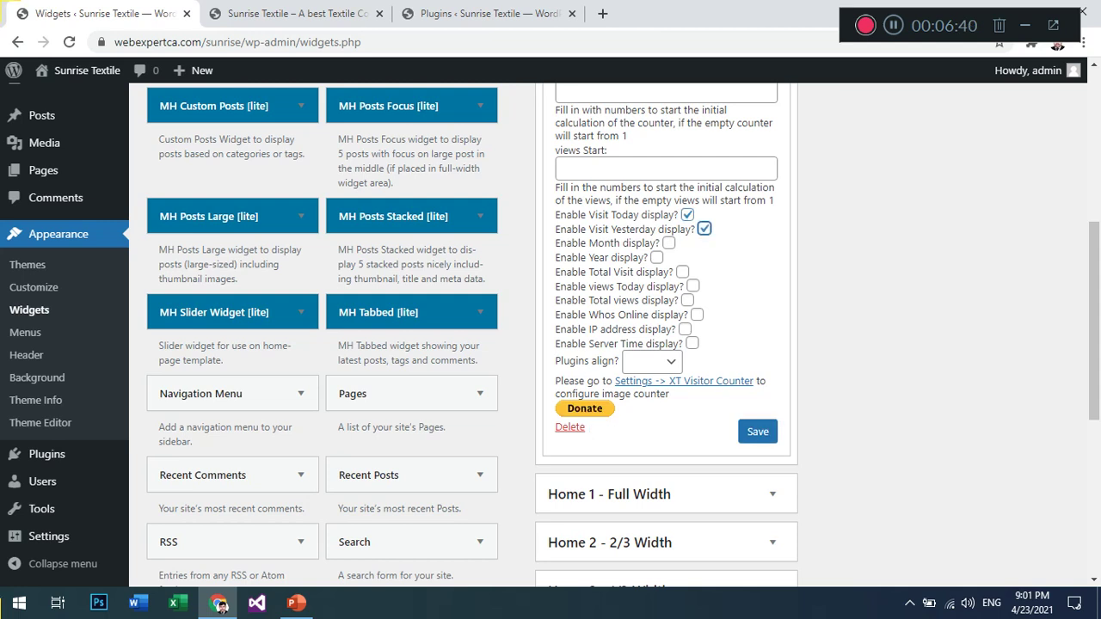
click(669, 243)
click(657, 258)
click(683, 272)
click(693, 286)
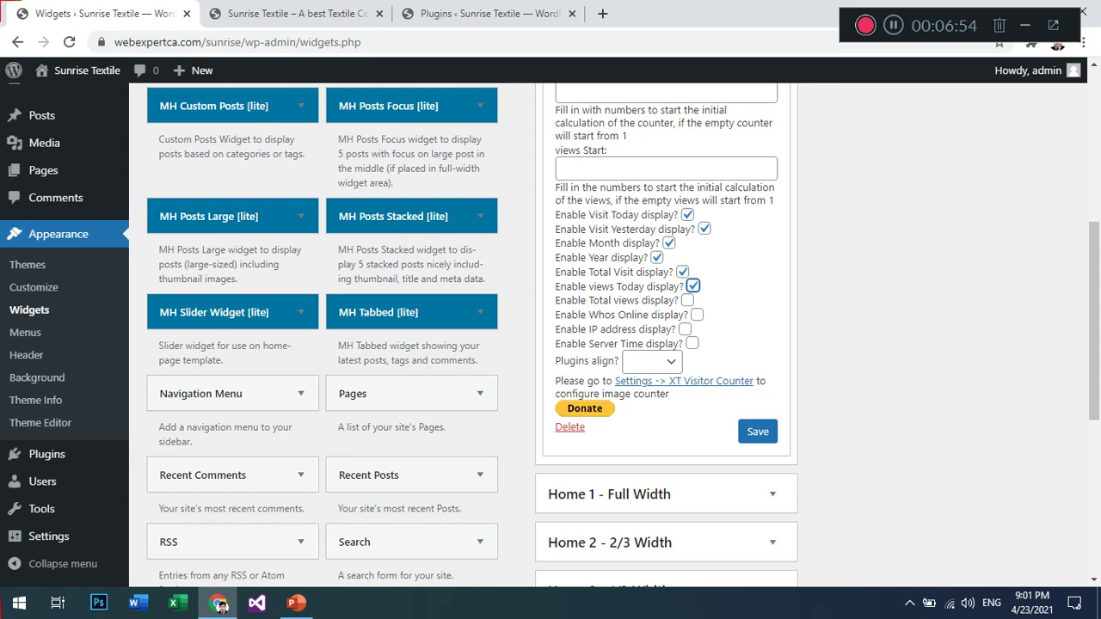
Set the visitor counter widget's alignment to Center and save the widget
click(653, 362)
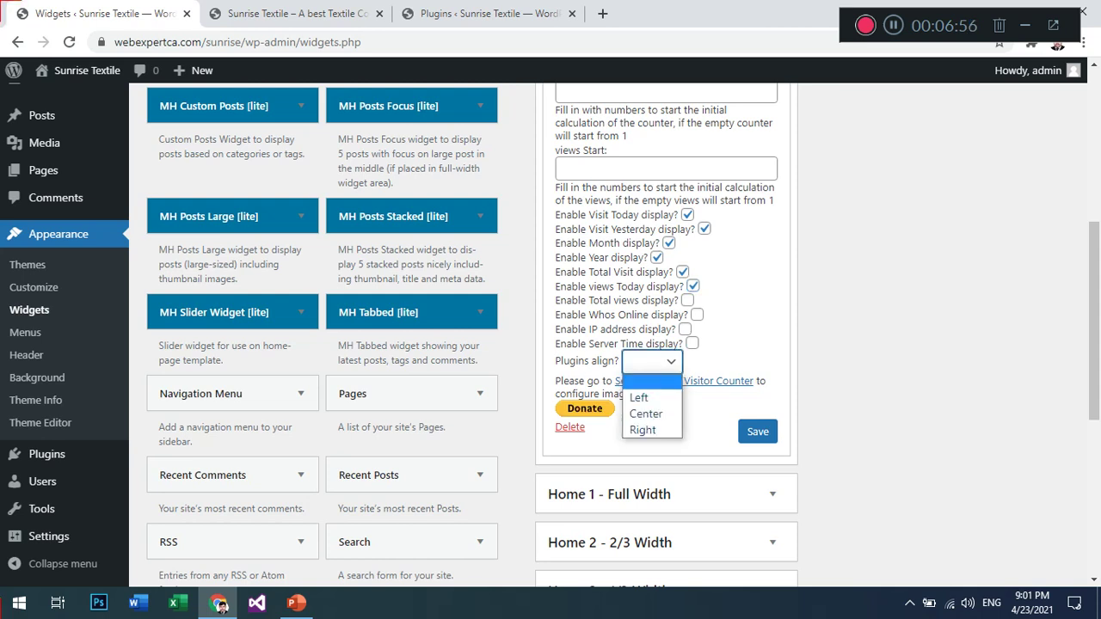
click(645, 413)
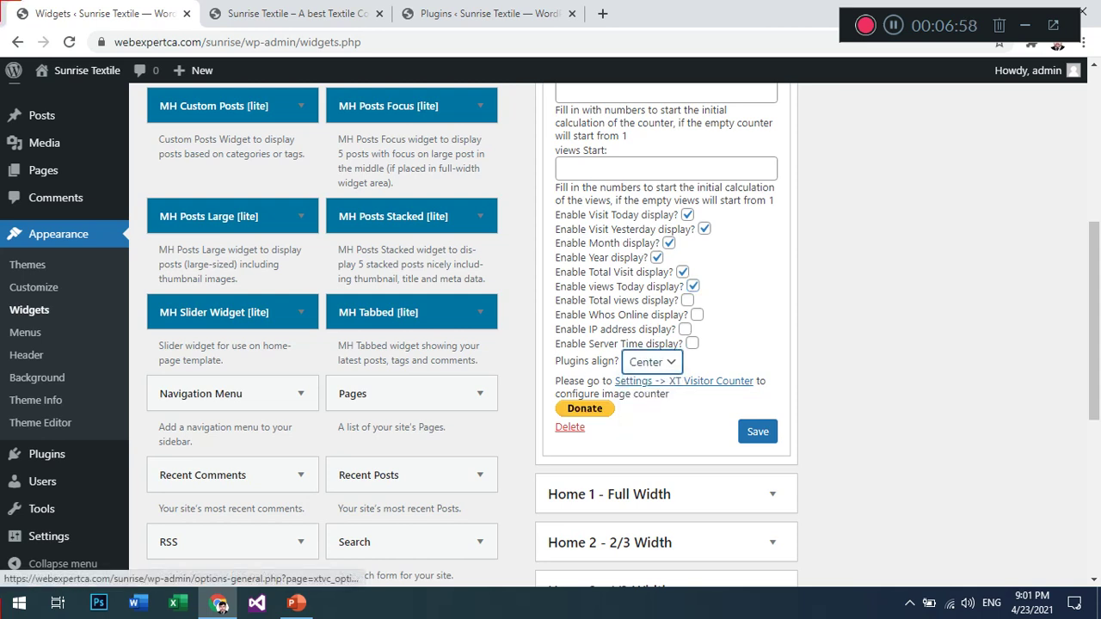
click(757, 431)
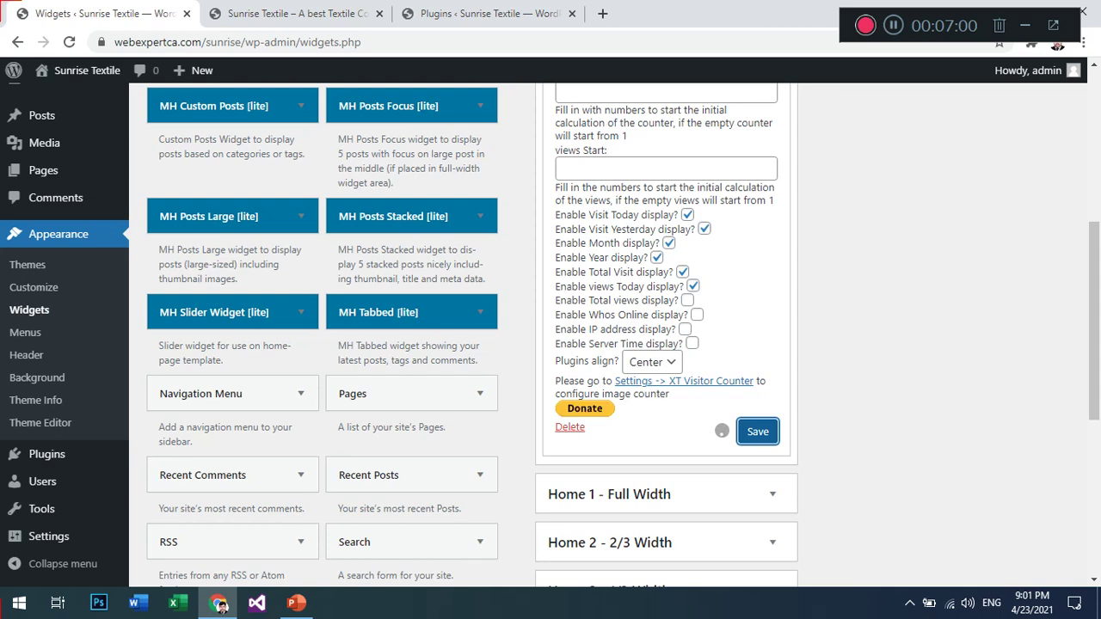
Refresh the live home page to review the visitor counter with its new display and alignment settings
click(297, 13)
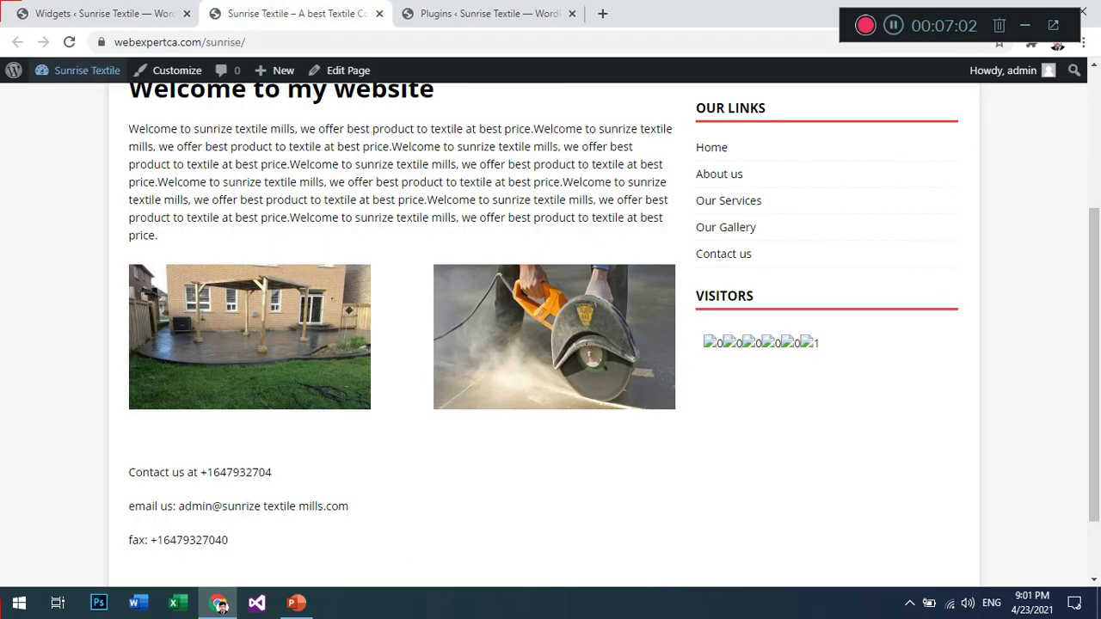
click(69, 41)
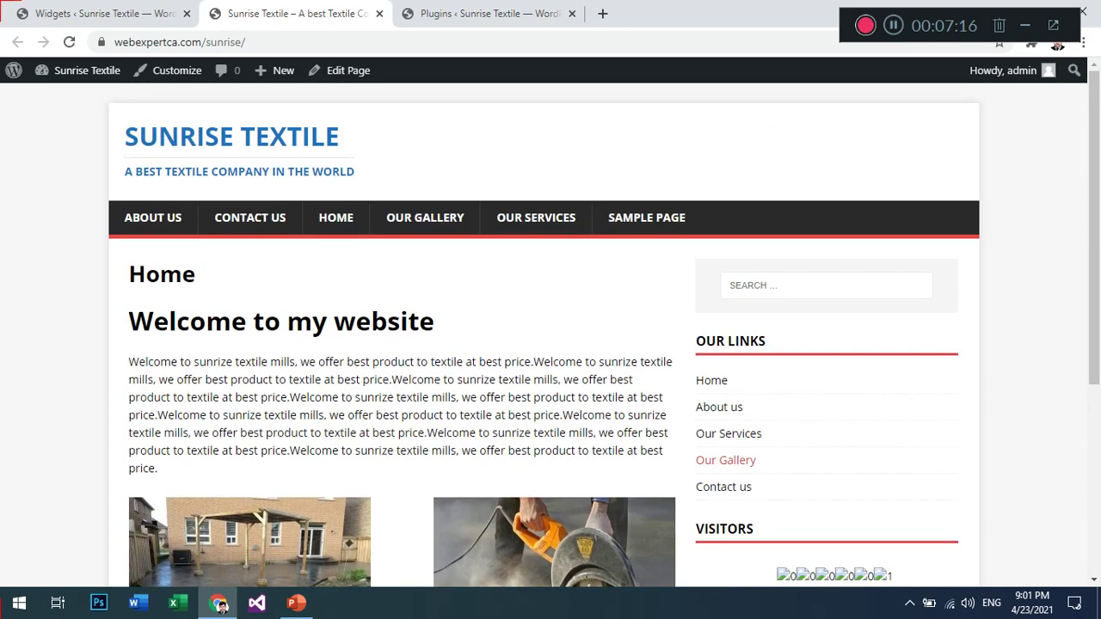
key(alt+Tab)
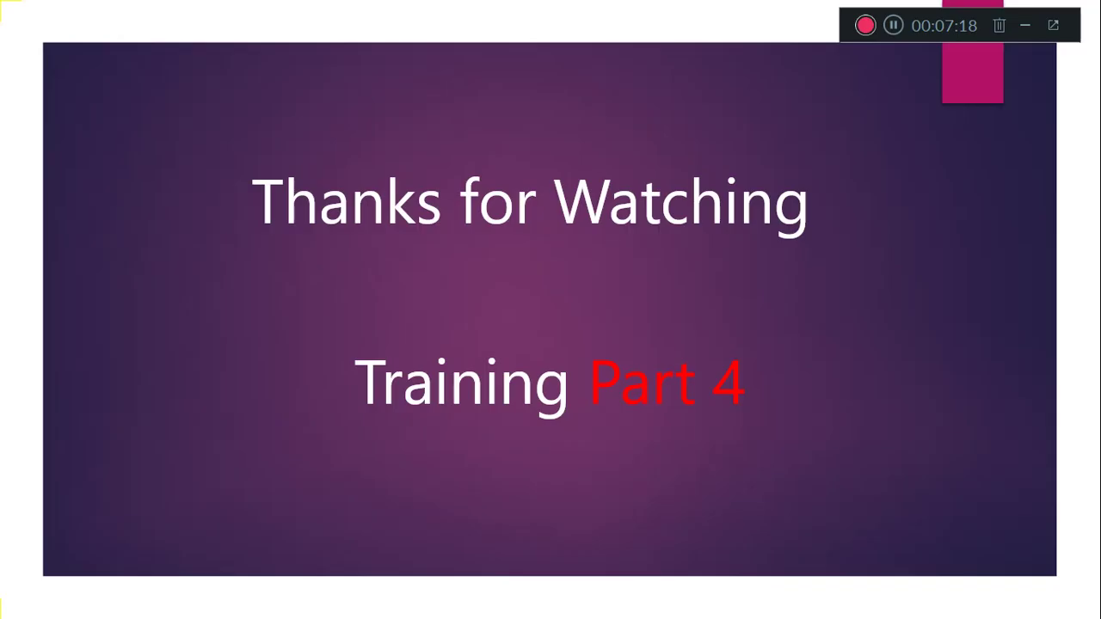